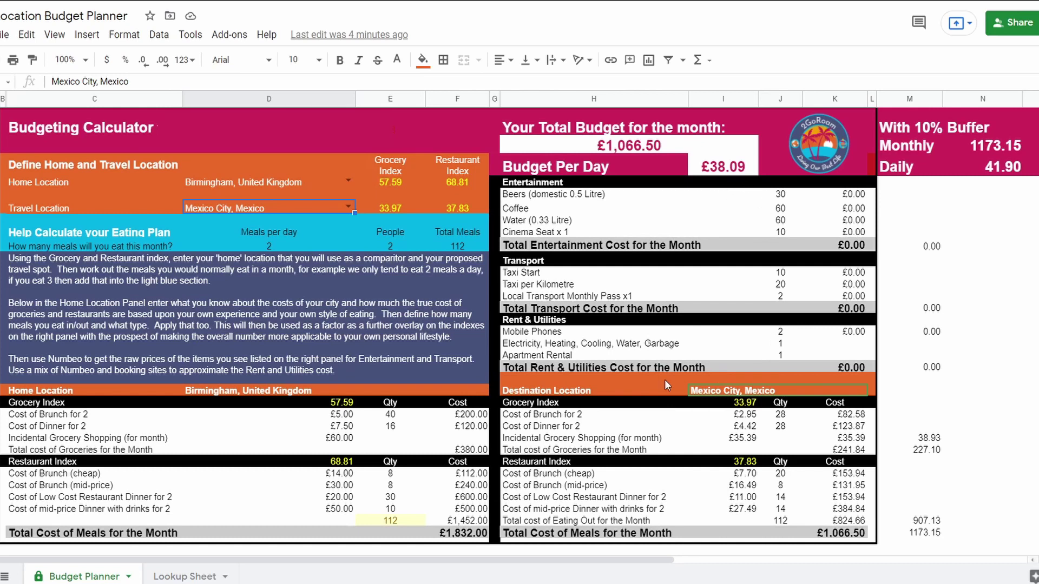
Step: Enter destination Entertainment prices of 1.44 for Beers (domestic 0.5 Litre) and 1.62 for Coffee
click(722, 196)
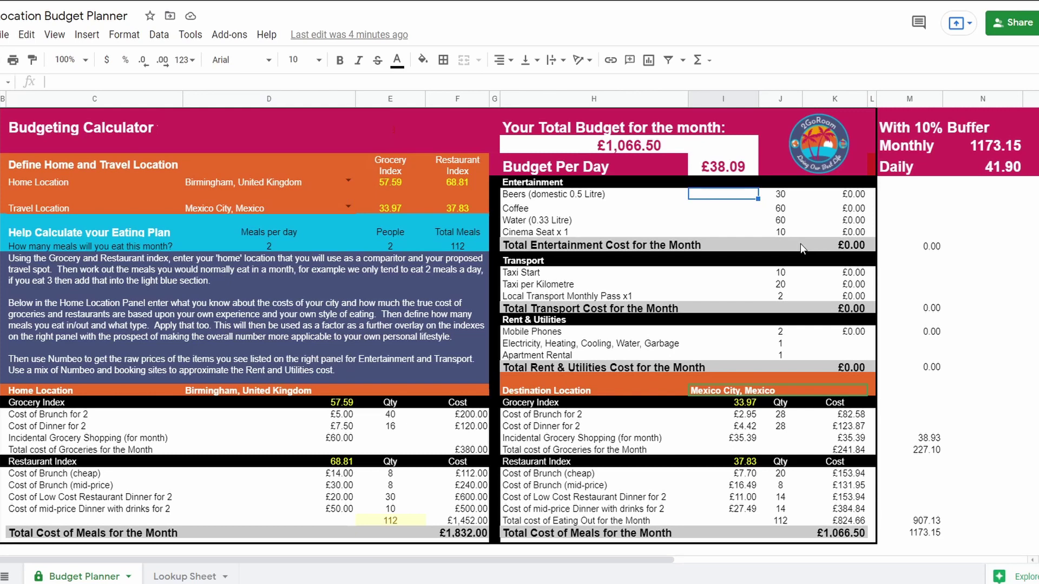
text(1.44)
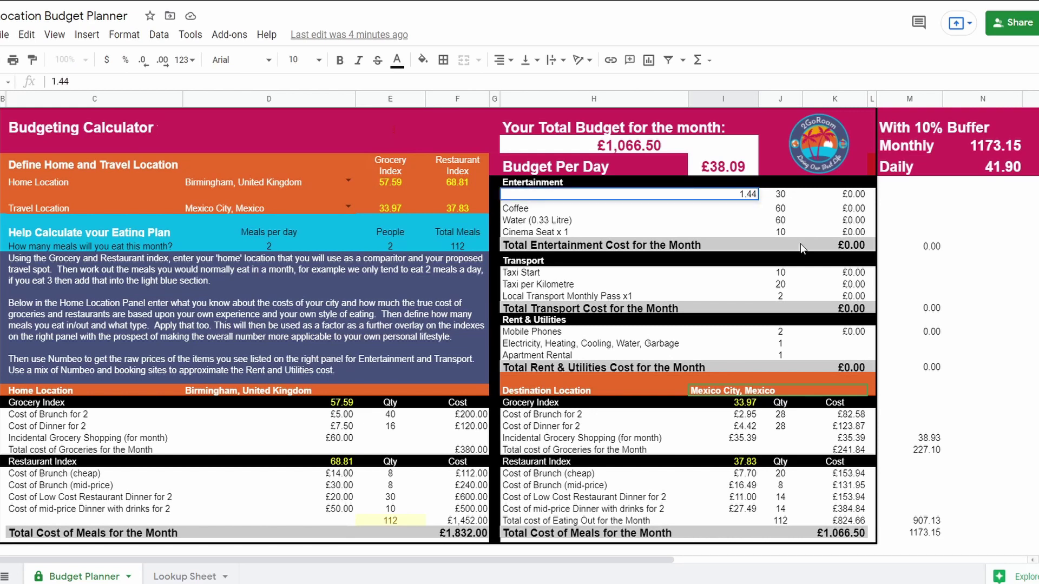
key(Return)
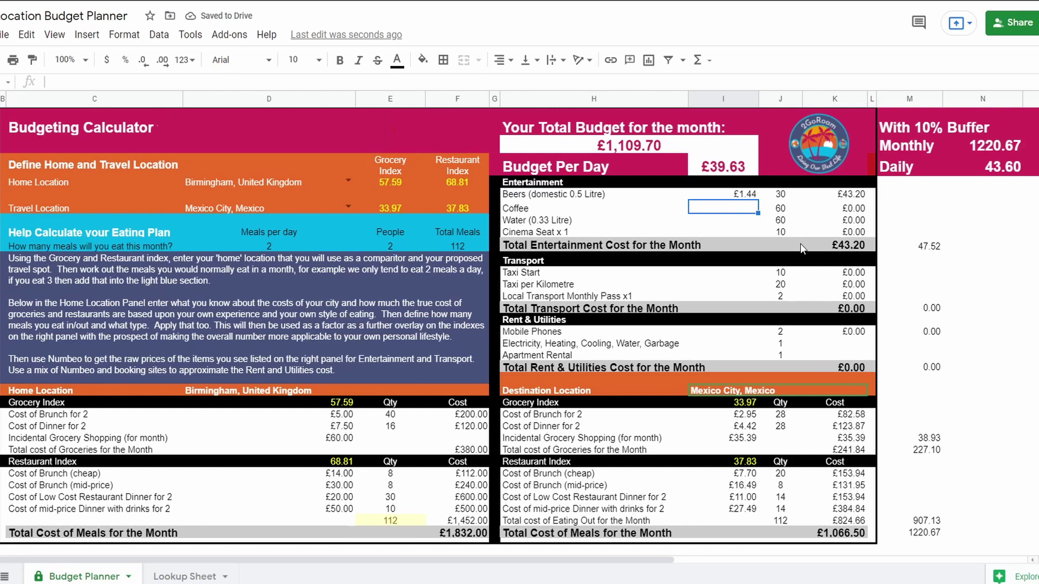
text(1.)
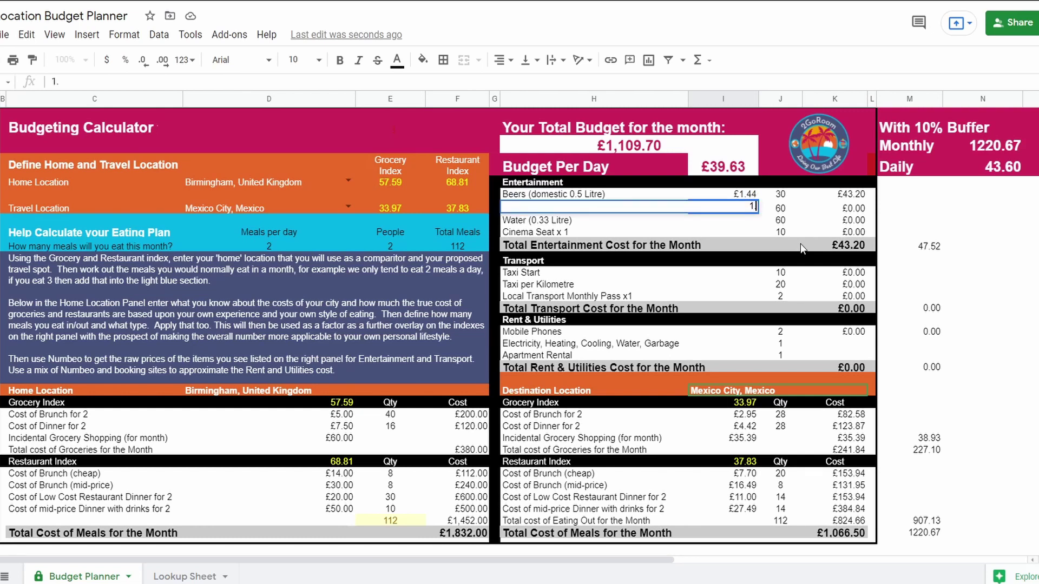
text(62)
key(Return)
Step: Enter destination Entertainment prices of 0.44 for Water (0.33 Litre) and 2.88 for Cinema Seat x 1
text(0)
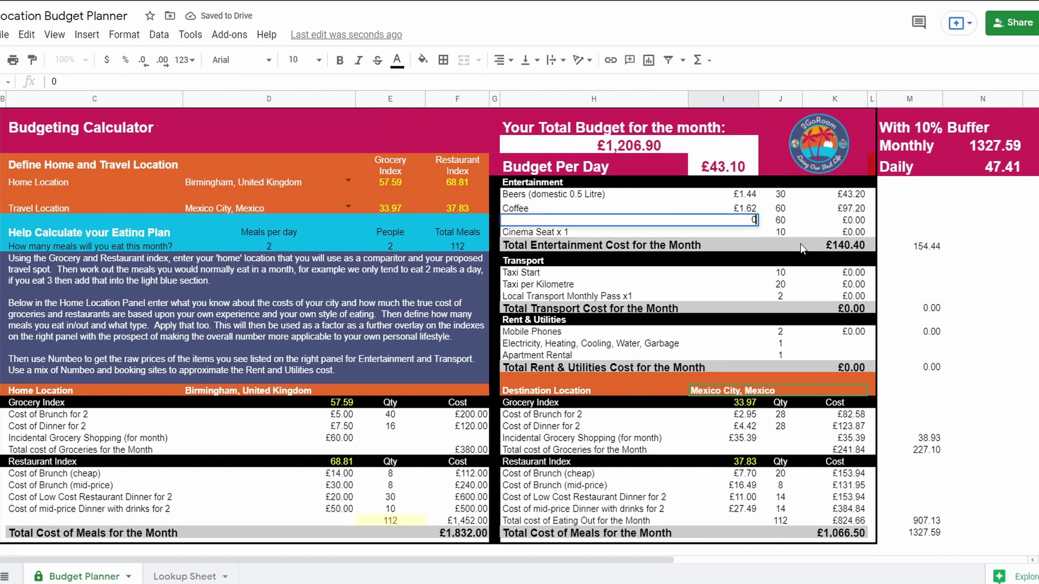
text(.44)
key(Return)
text(2.88)
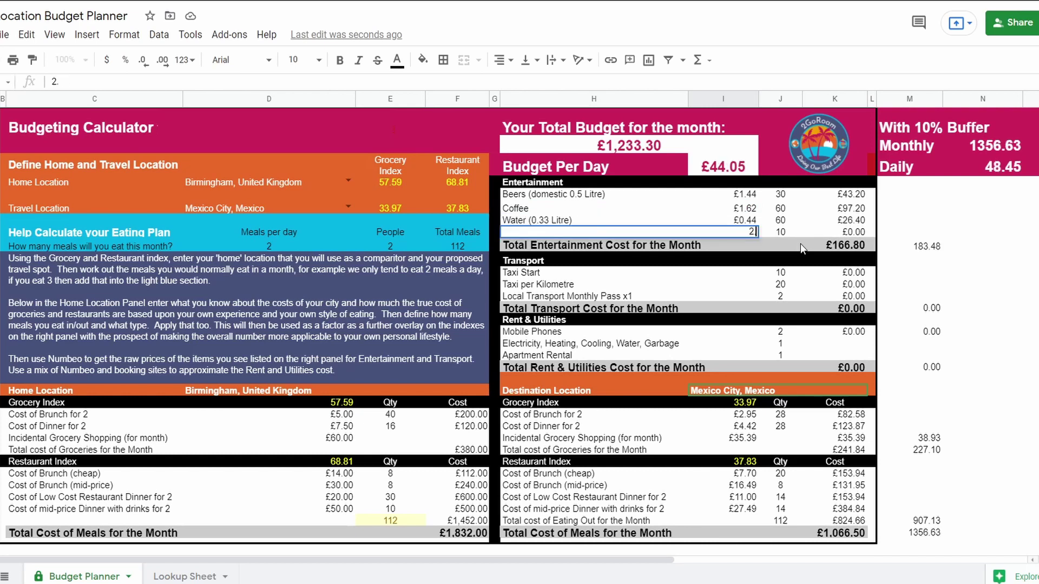
key(Return)
Step: Fill in the Transport prices: 0.65 for Taxi Start, 0.24 for Taxi per Kilometre and 7.5 for Local Transport Monthly Pass x1
key(Down)
key(Down)
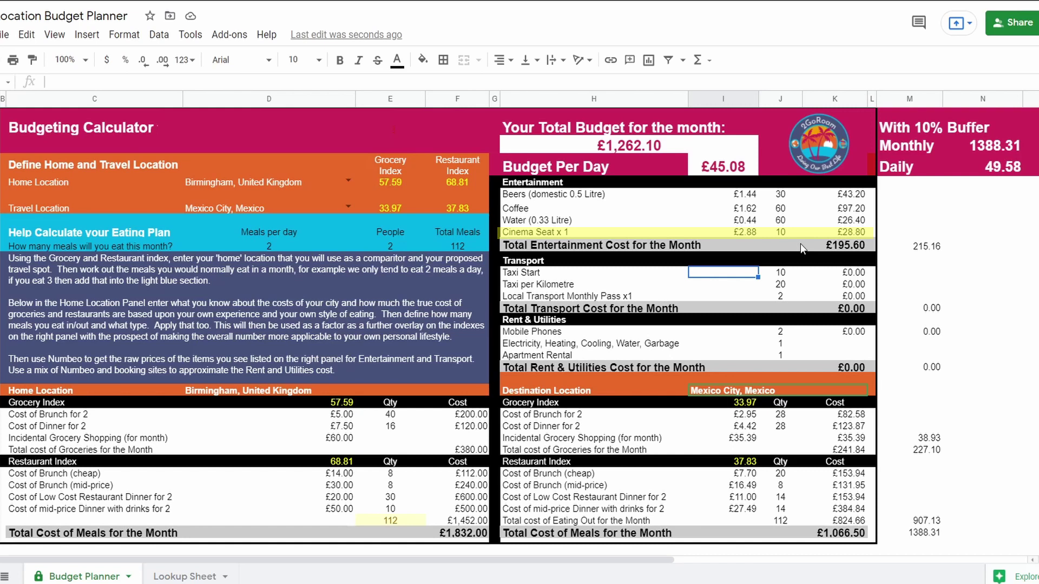
text(0)
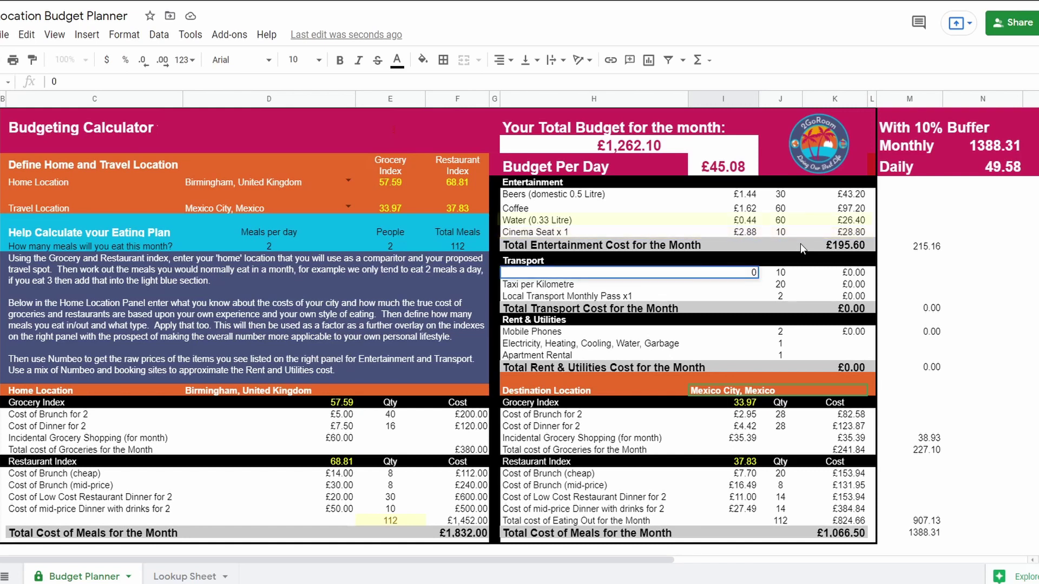
text(.65)
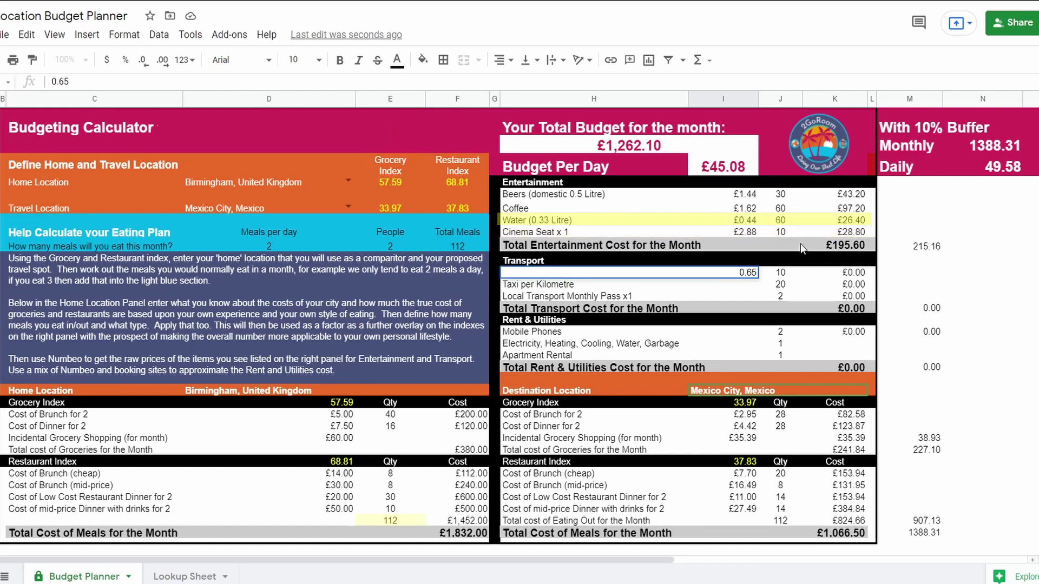
key(Return)
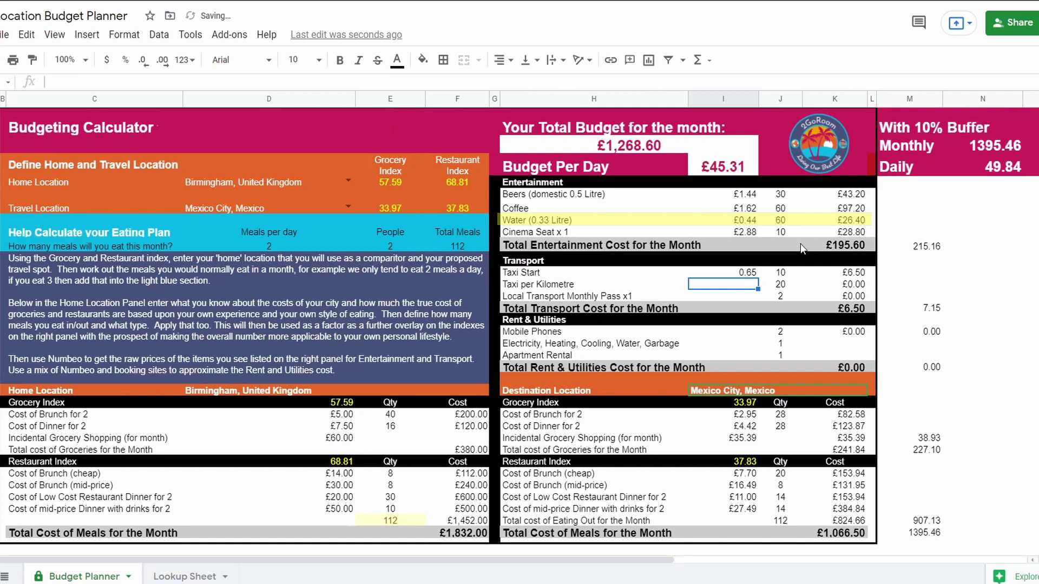
text(0.24)
key(Return)
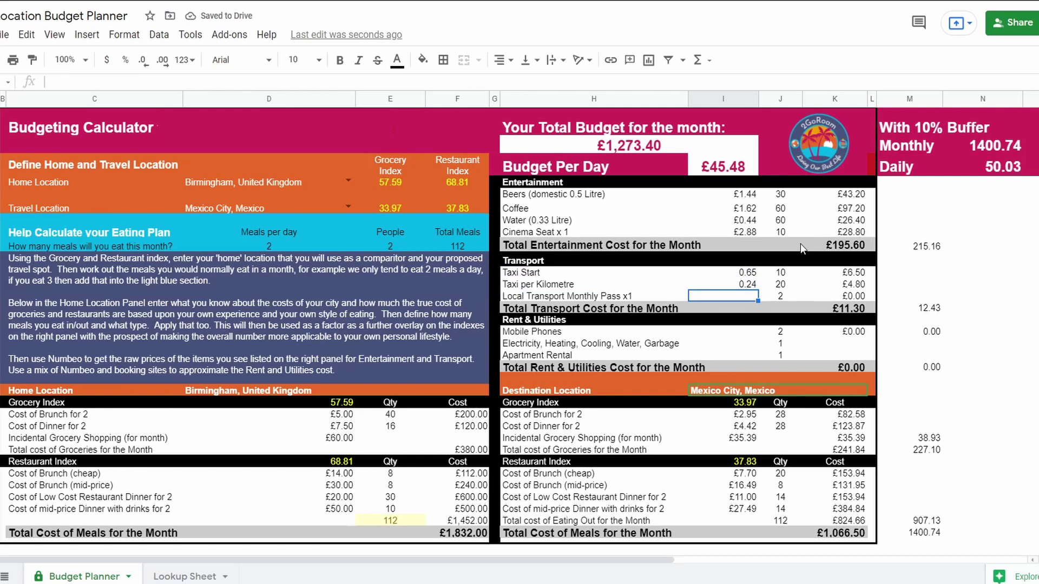
text(7.5)
key(Return)
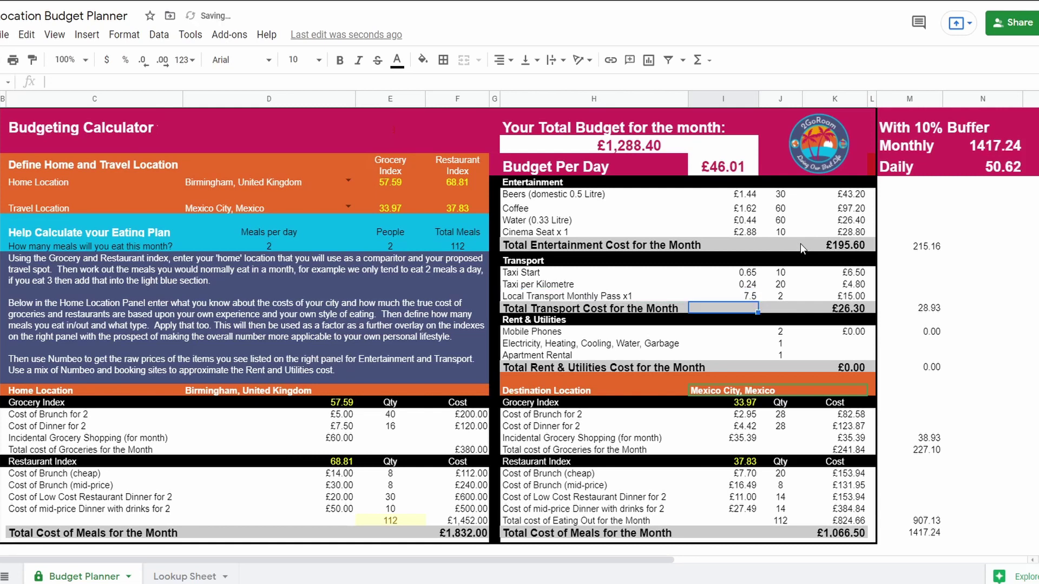
Step: Set the Mobile Phones price under Rent & Utilities to 10
key(Down)
key(Down)
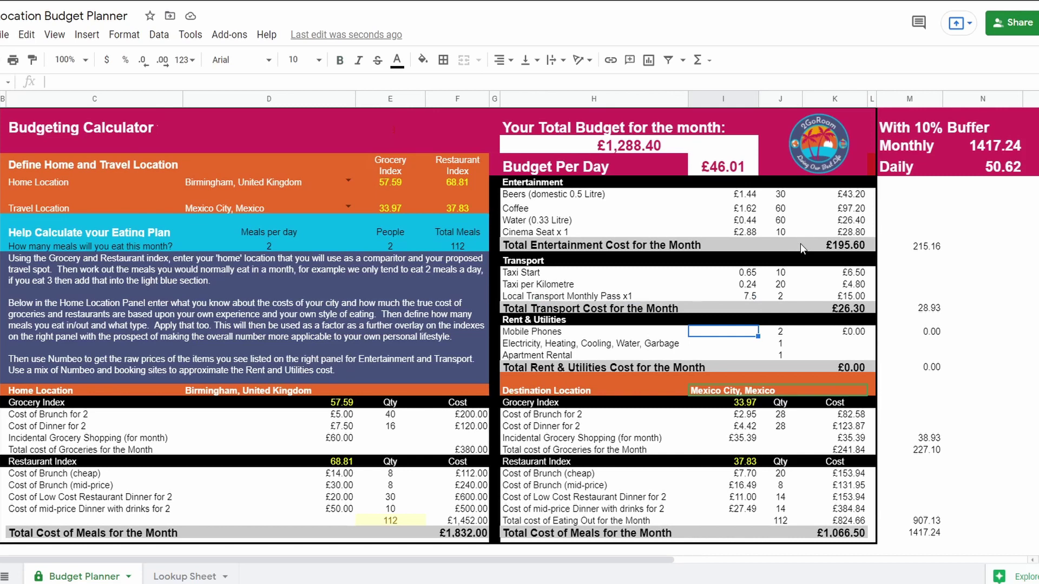
text(10)
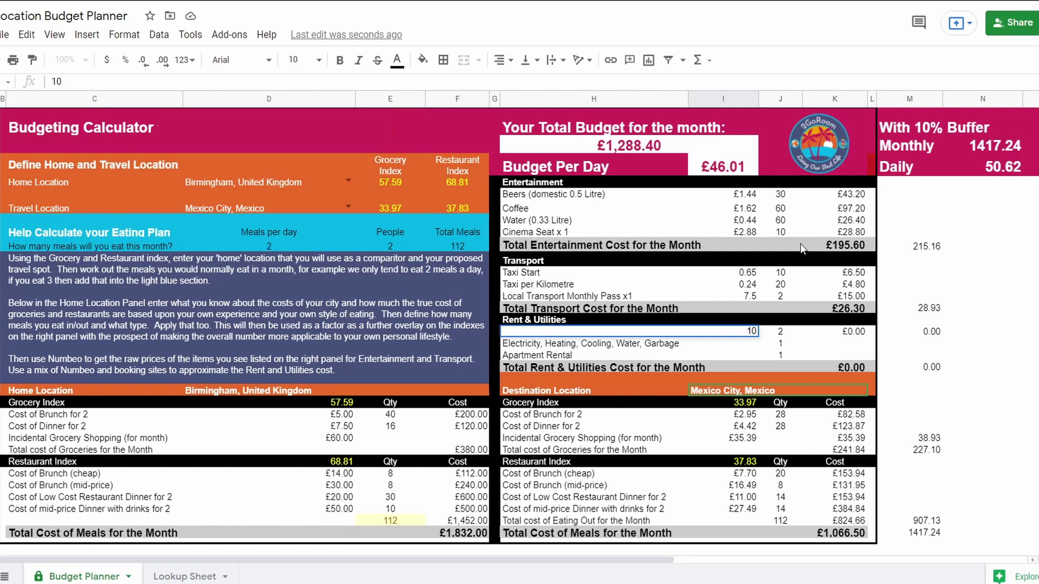
key(Return)
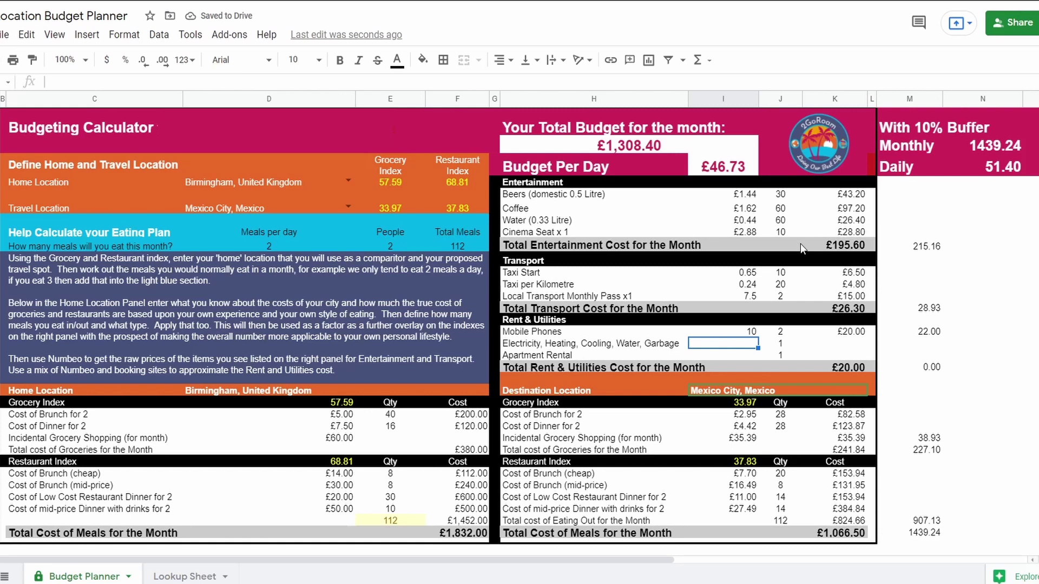
Step: Set the Apartment Rental price under Rent & Utilities to 898.58
key(Down)
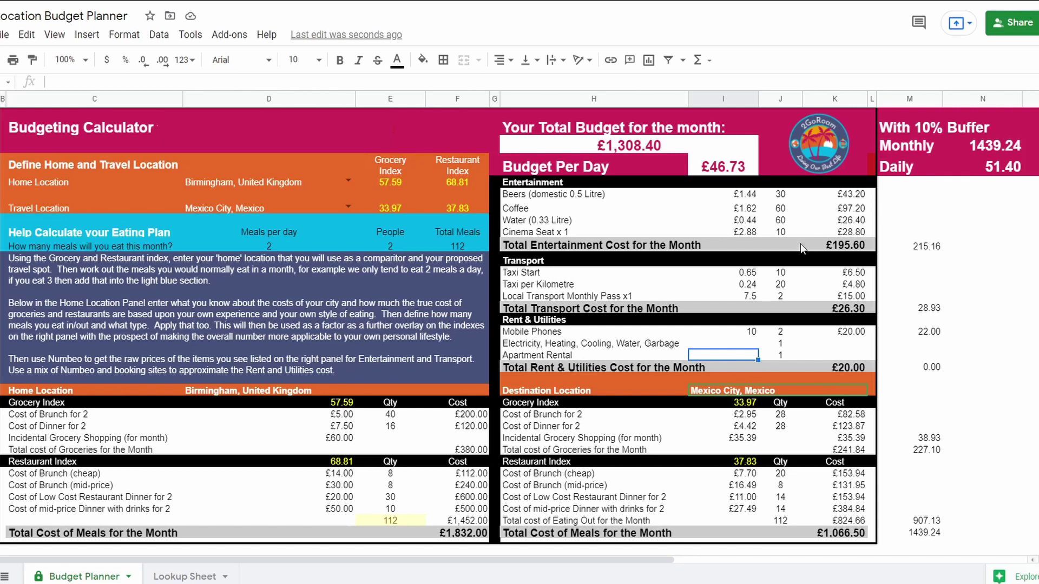
text(8)
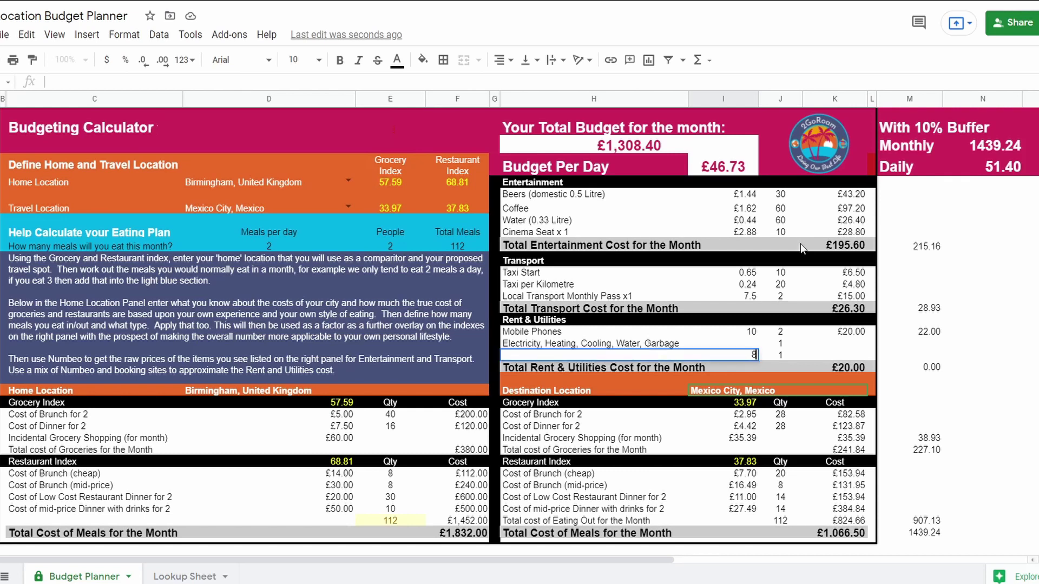
text(98.58)
key(Return)
key(Down)
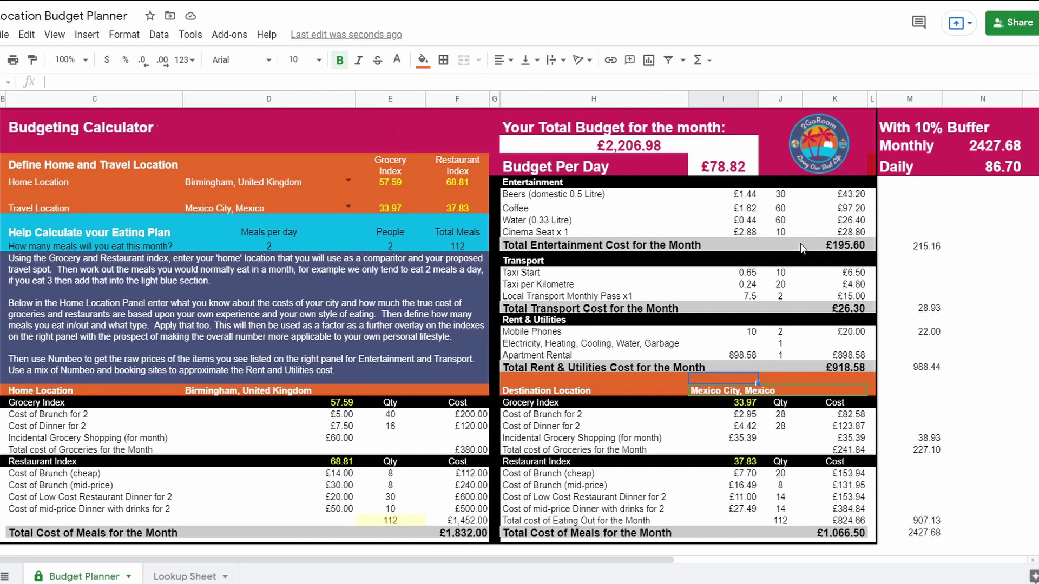
Step: Set the Electricity, Heating, Cooling, Water, Garbage price under Rent & Utilities to 32.13
key(Up)
key(Up)
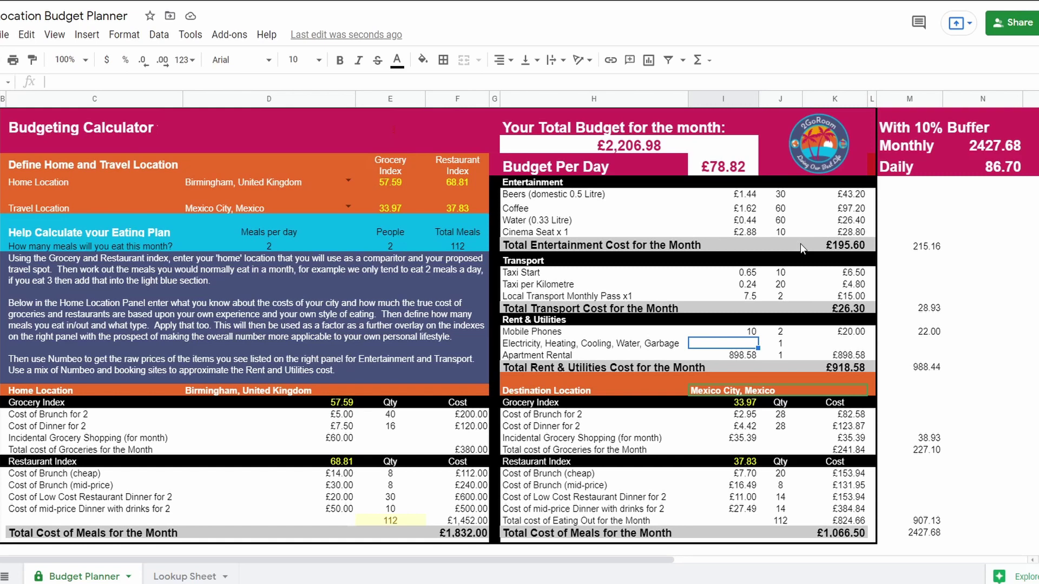
text(32.13)
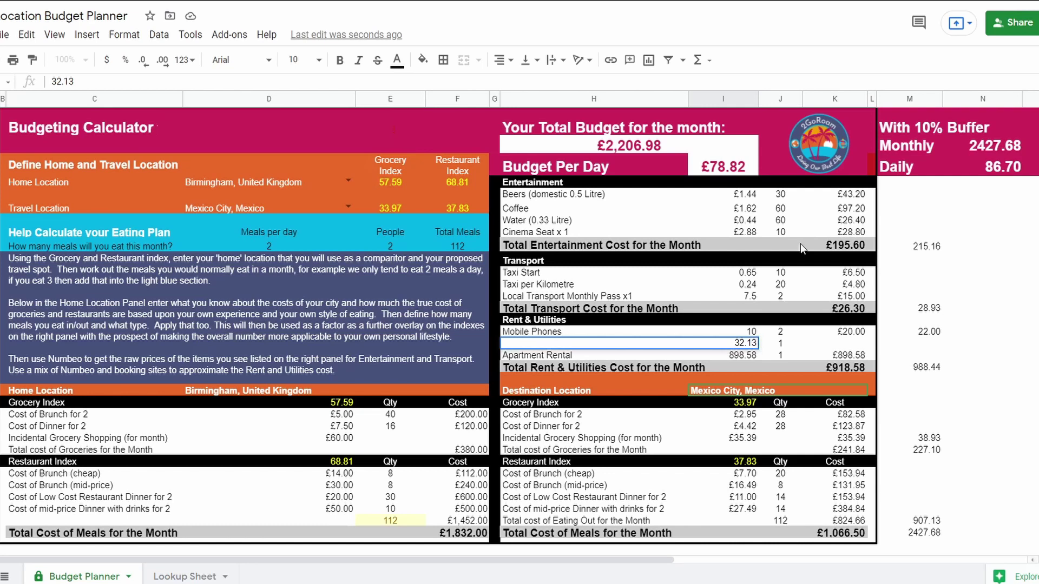
key(Tab)
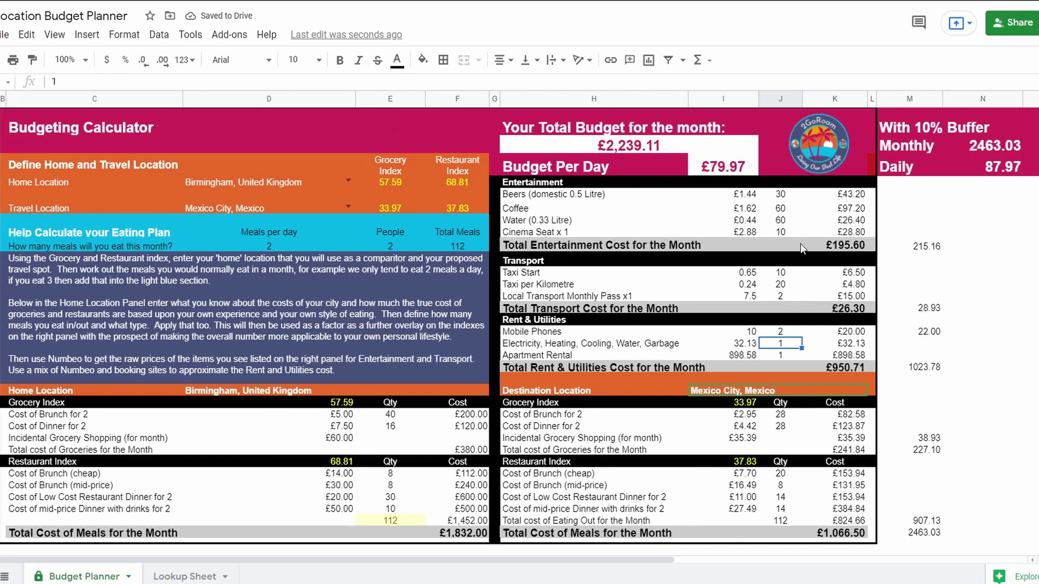
Step: Review the quantities for the Rent & Utilities, Transport and Entertainment items of the destination budget
key(Down)
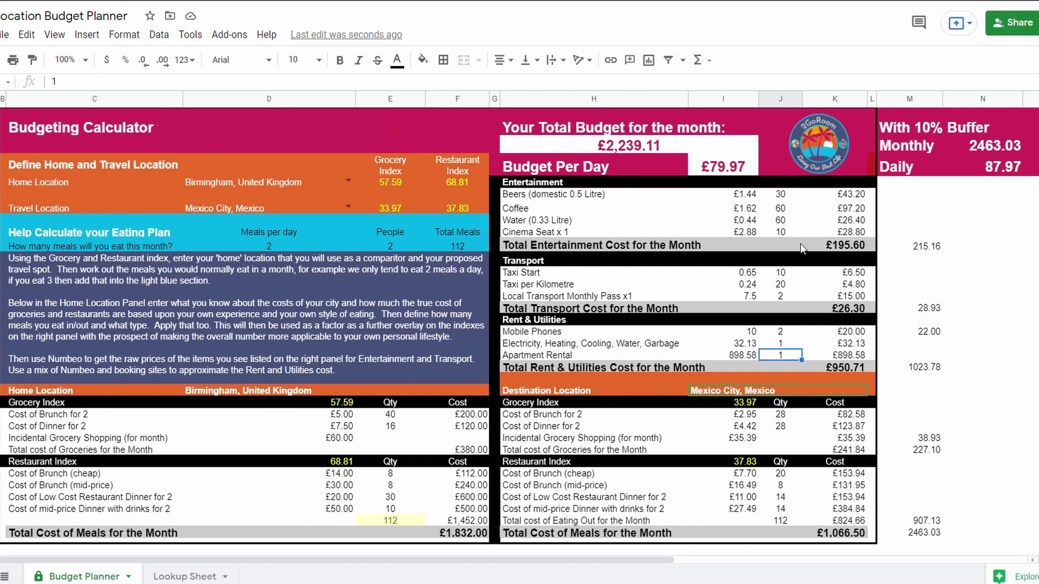
key(Up)
key(Up)
key(Up)
key(Up)
key(Up)
key(Up)
key(Up)
key(Up)
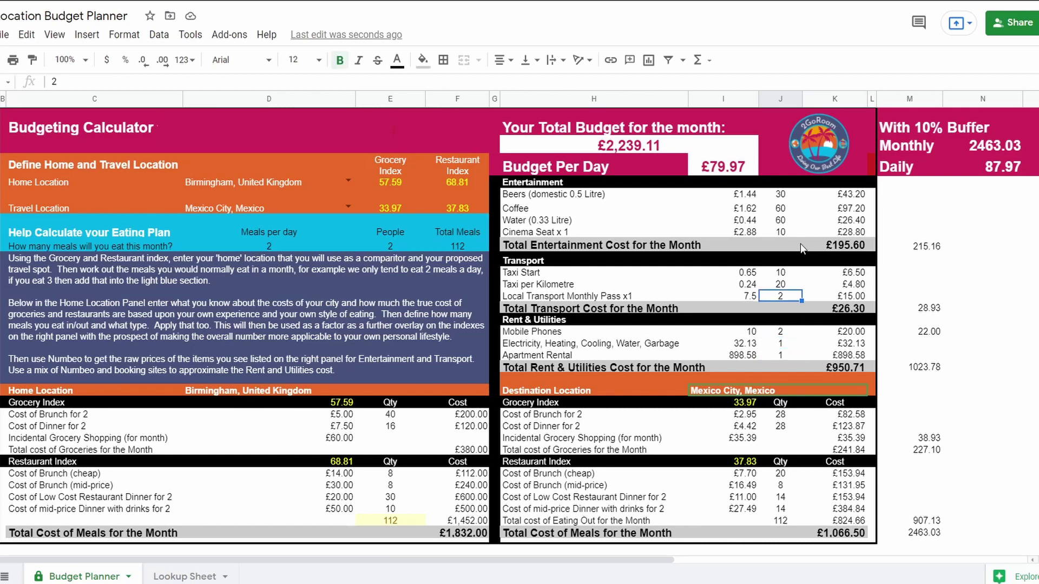
key(Up)
key(Up)
key(Up)
key(Up)
key(Down)
key(Down)
key(Down)
key(Down)
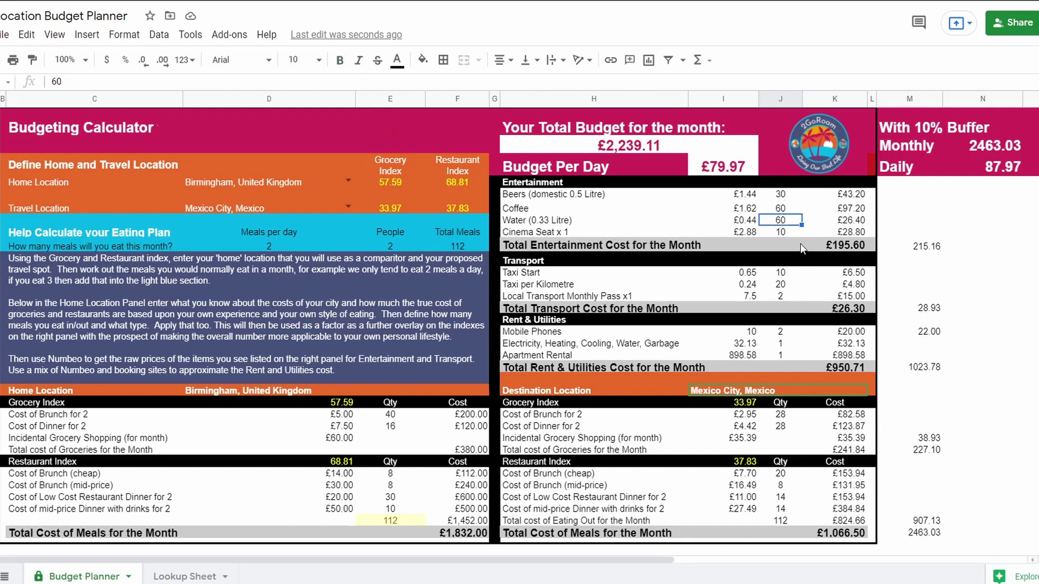
key(Down)
key(Down)
key(Down)
key(Down)
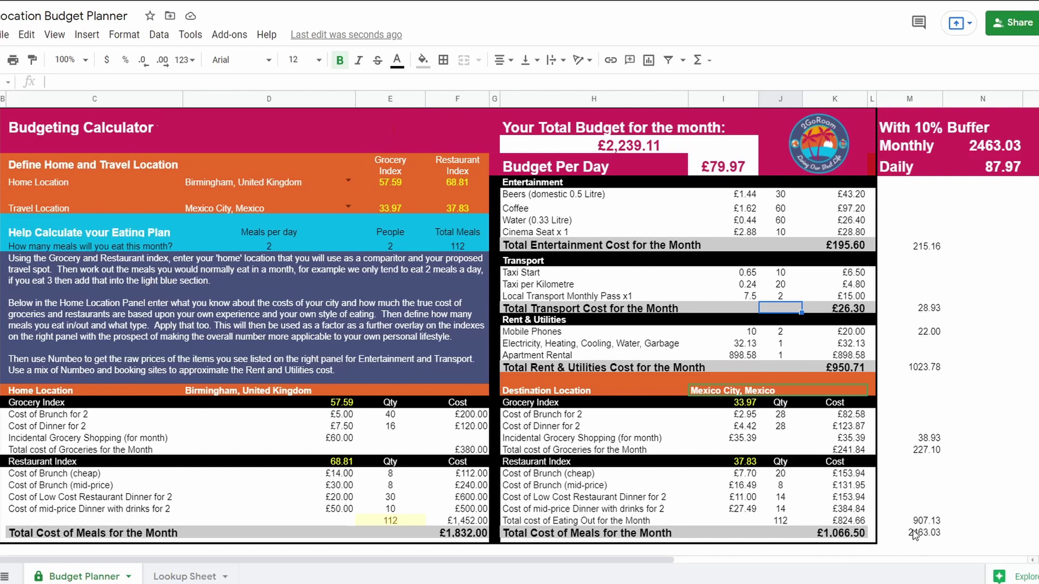
Step: Examine the 10% buffer figures, the total monthly budget formula and the destination cost breakdown
click(928, 520)
drag(933, 521, 929, 228)
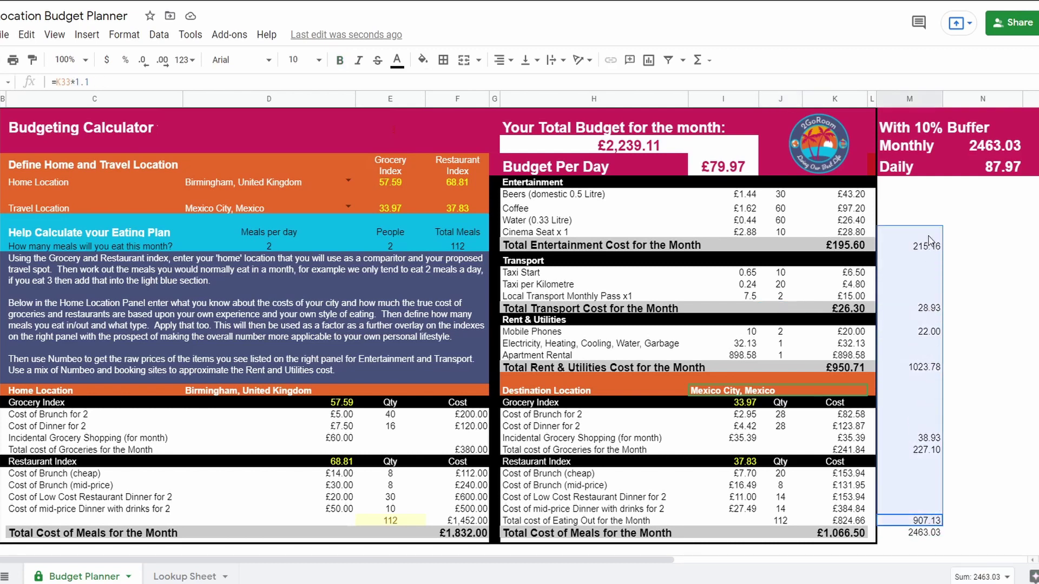
click(995, 141)
click(635, 147)
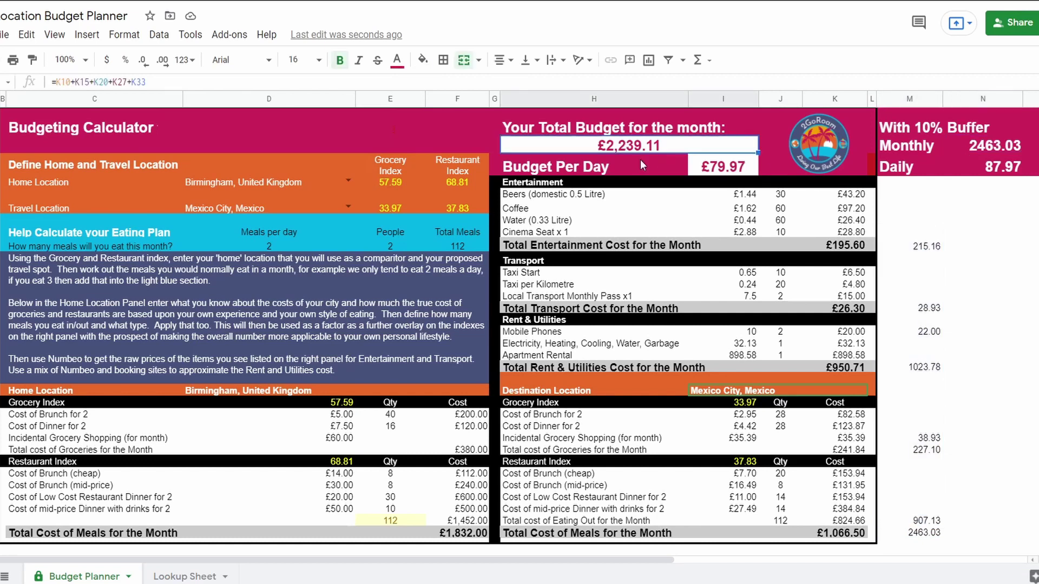
drag(854, 195, 869, 533)
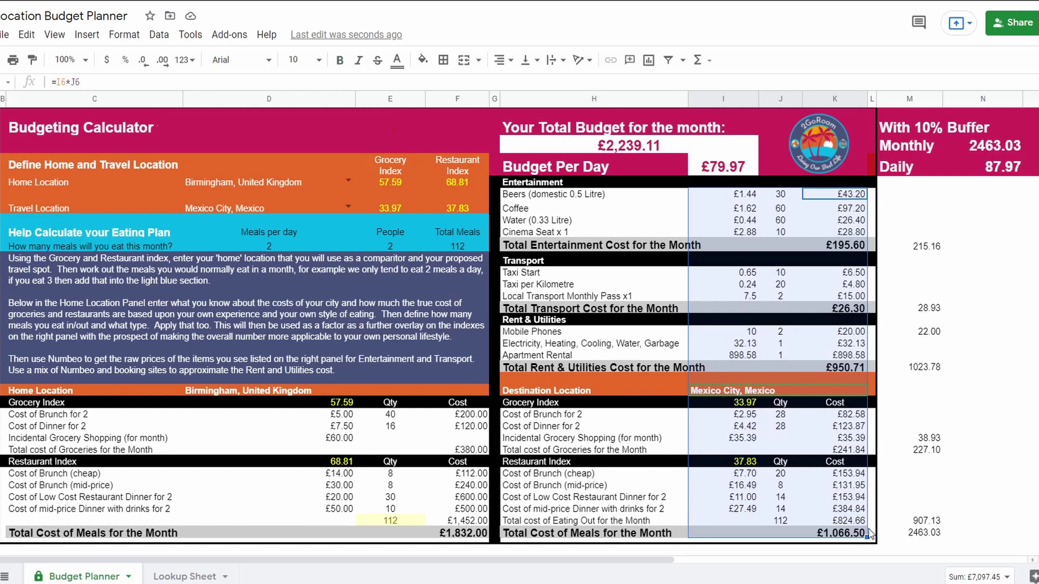
click(1021, 347)
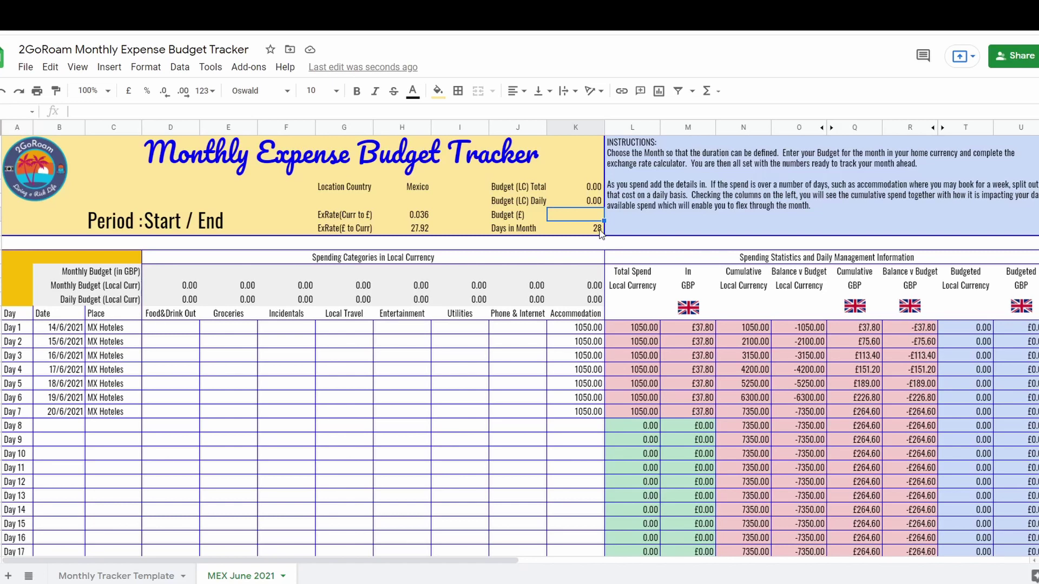
Step: In the MEX June 2021 sheet of the Monthly Expense Budget Tracker, set Budget (£) to 2463.03
text(24)
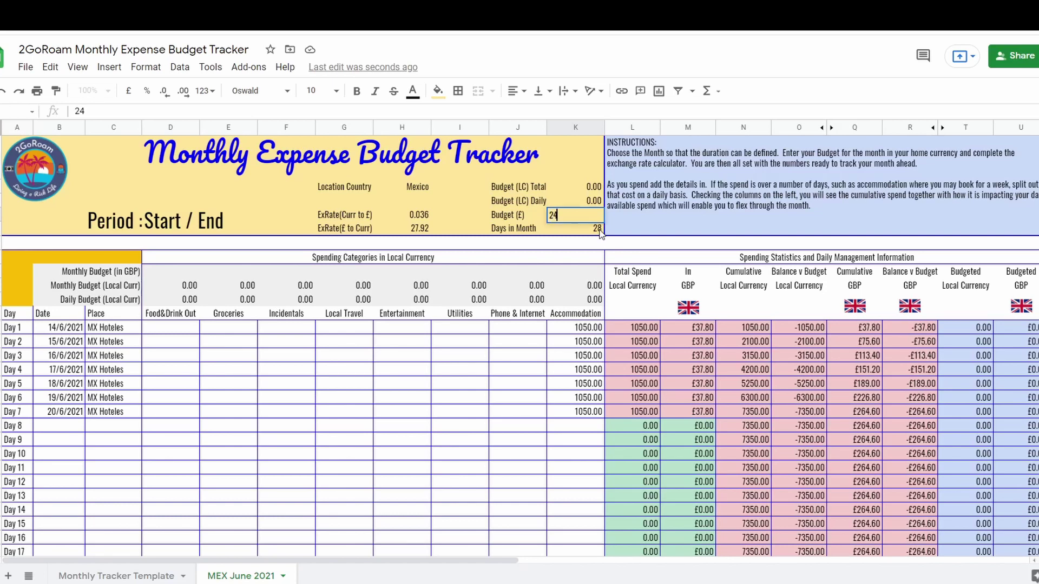
text(63.03)
key(Return)
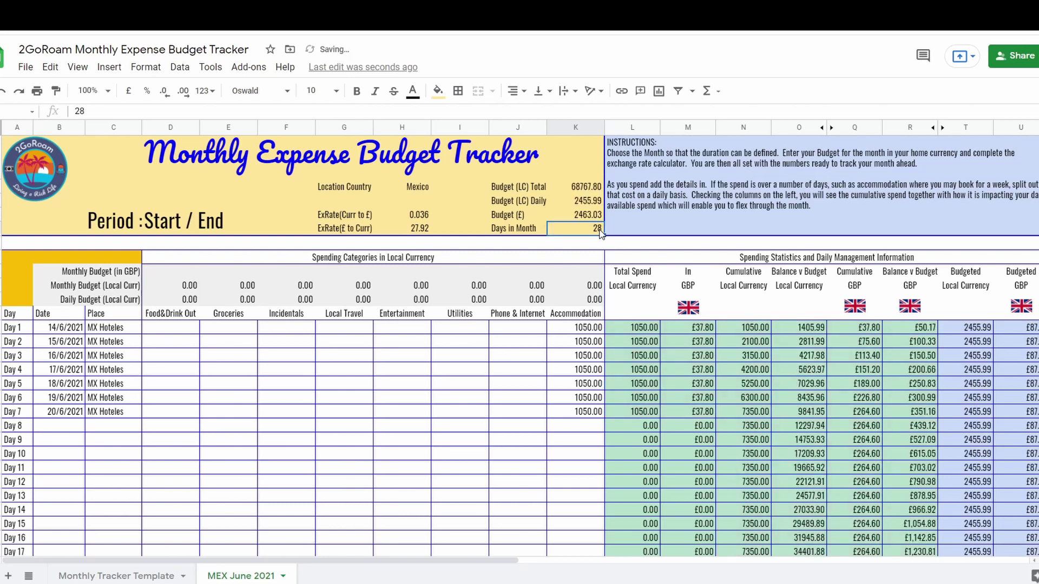
Step: Examine the total and daily local-currency budgets, the days in the month and the two exchange rates
key(Up)
key(Up)
key(Up)
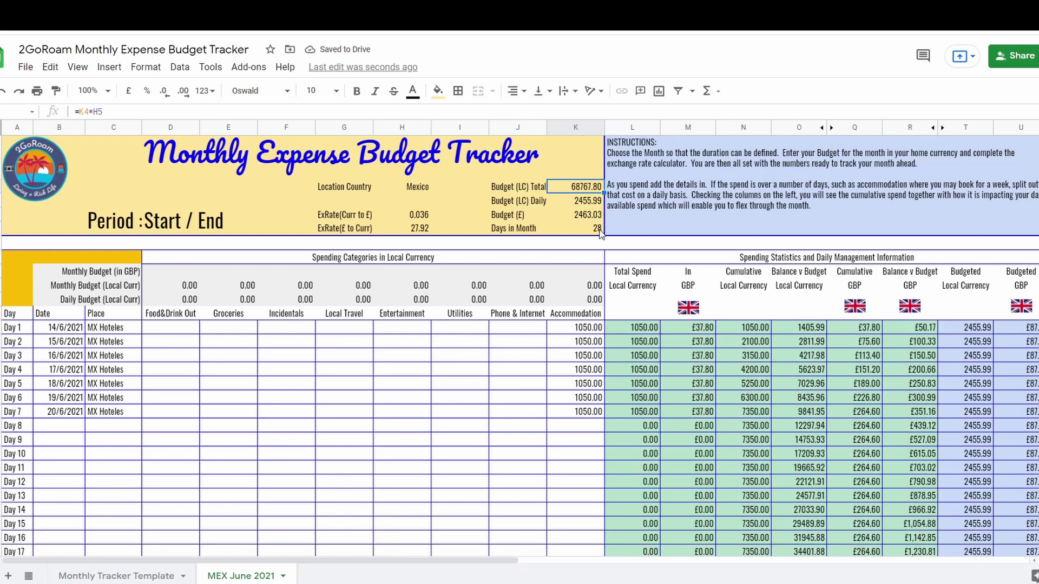
key(Down)
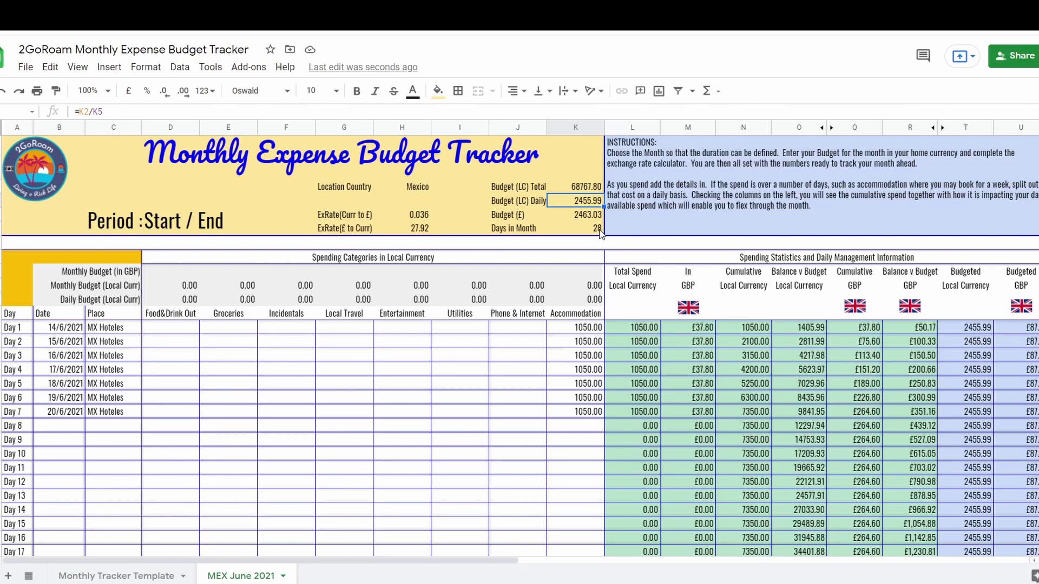
key(Down)
key(Down)
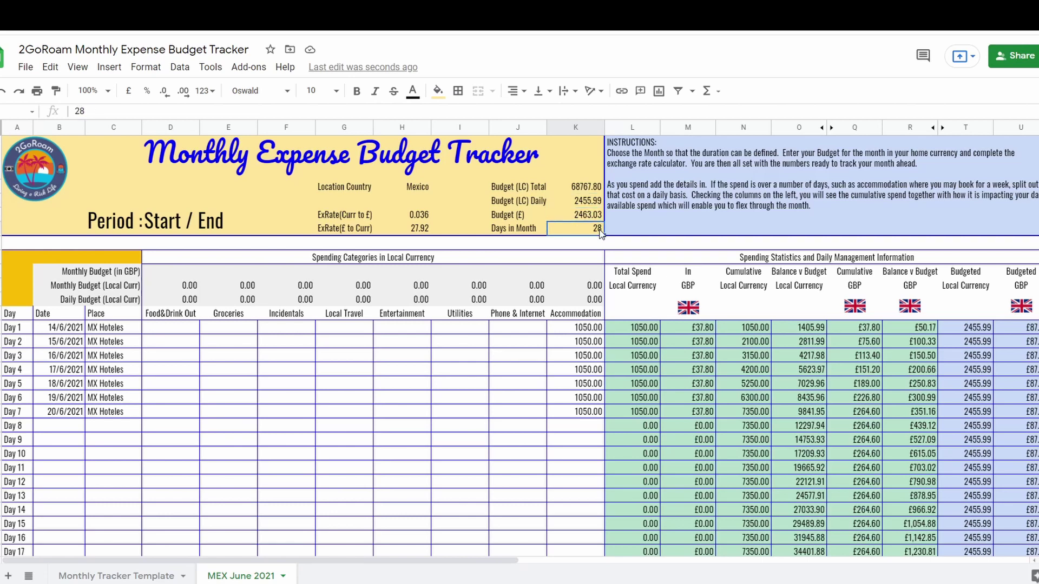
key(Left)
key(Left)
key(Left)
key(shift+Up)
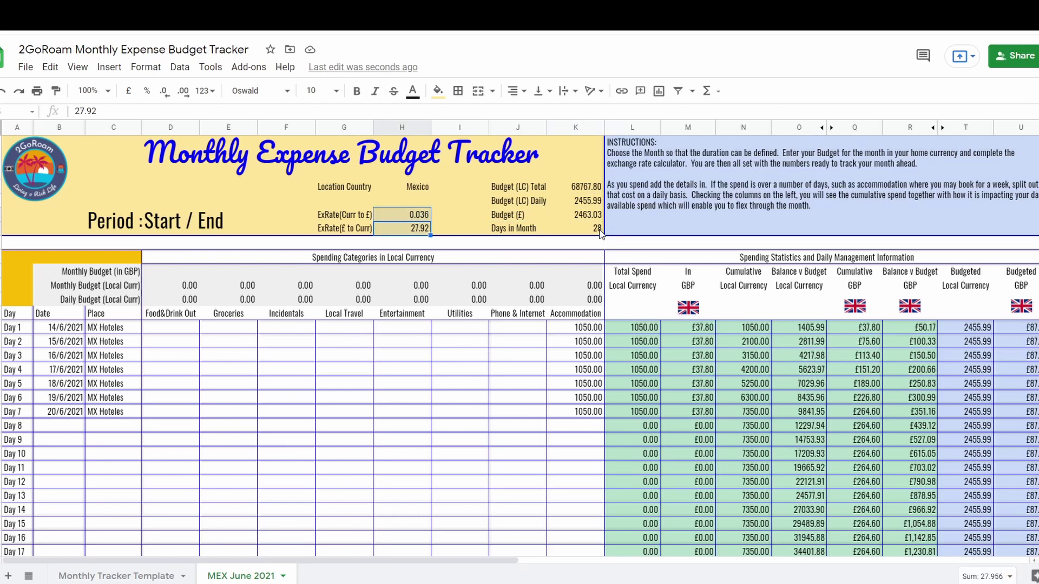
Step: Set the Food&Drink Out category's Monthly Budget (in GBP) to 907.13
key(Down)
key(Down)
key(Down)
key(Left)
key(Left)
key(Left)
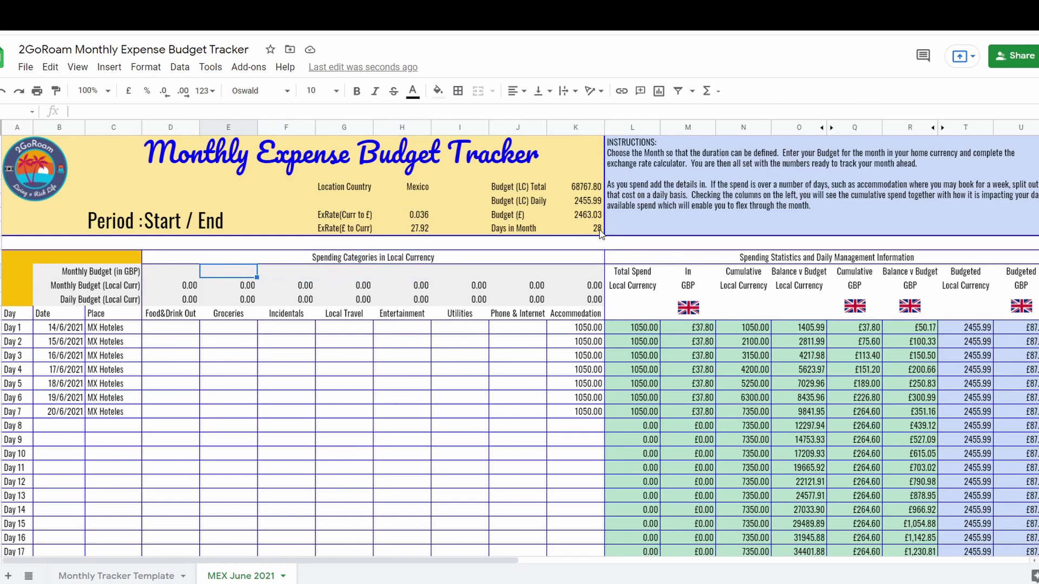
key(Left)
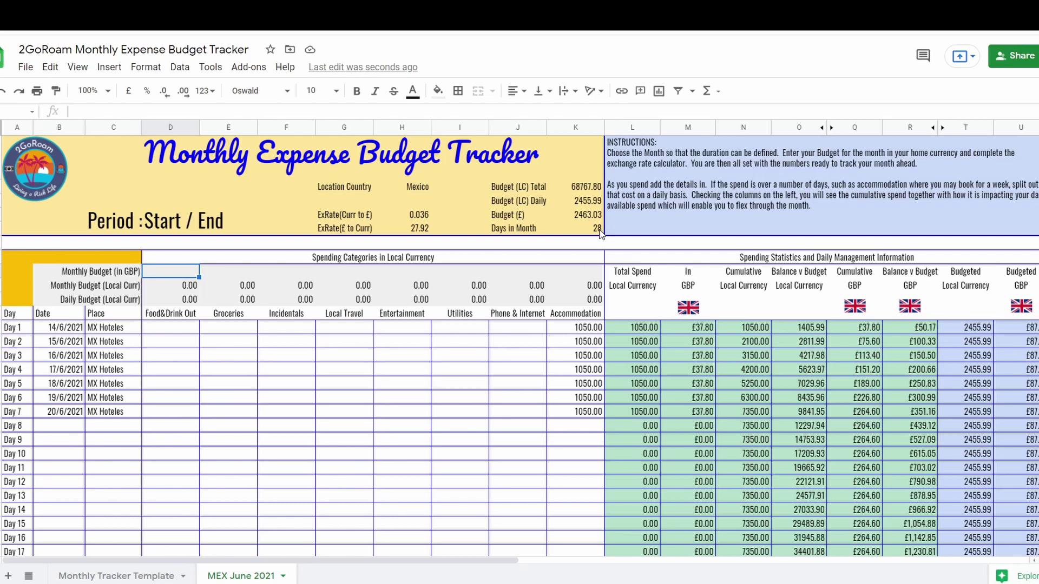
text(90)
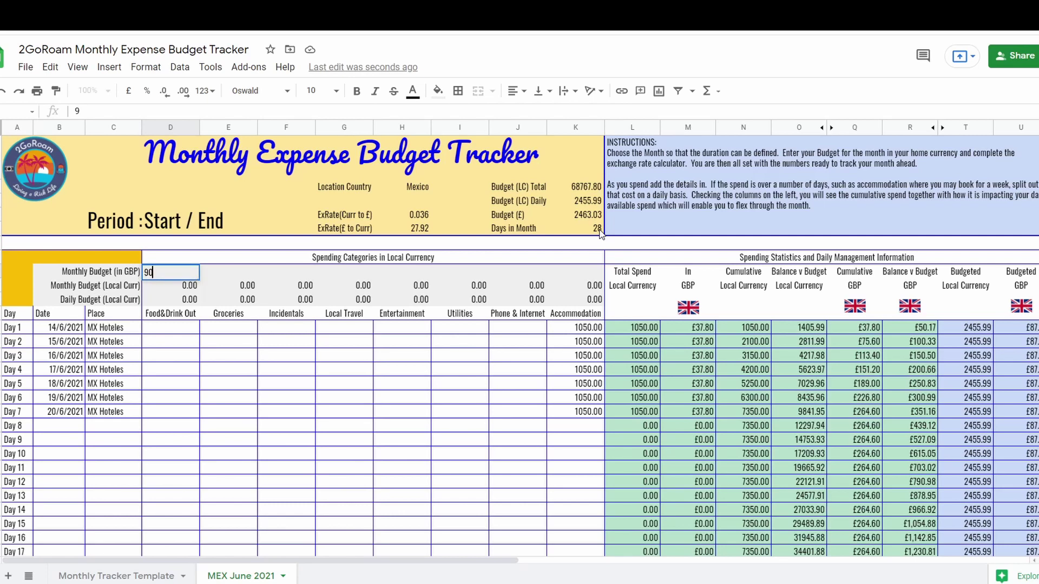
text(7.13)
key(Tab)
Step: Examine how the Food&Drink Out budget converts into monthly and daily local-currency amounts
key(Left)
key(Down)
key(Down)
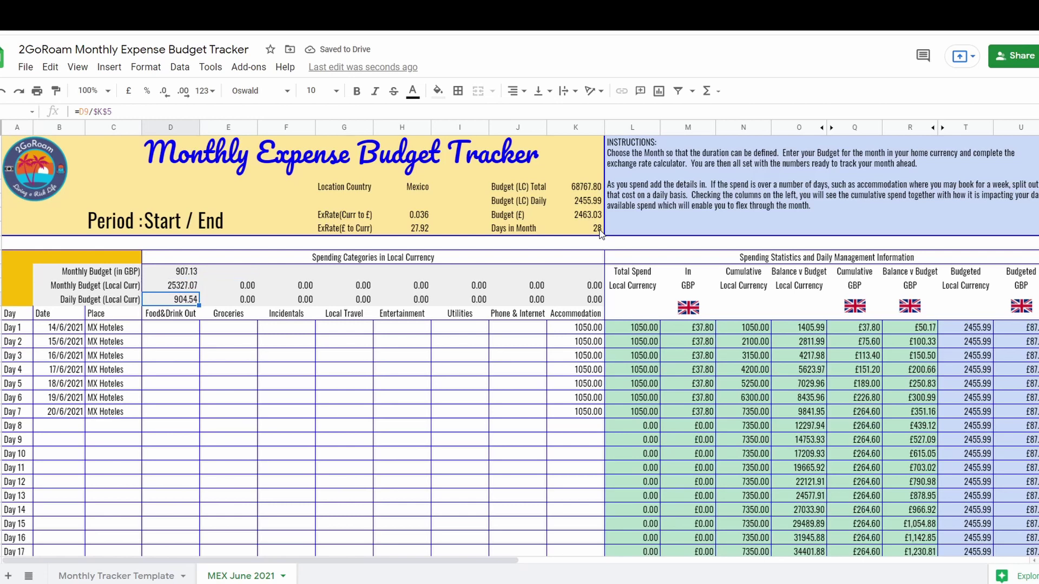
key(Up)
key(Up)
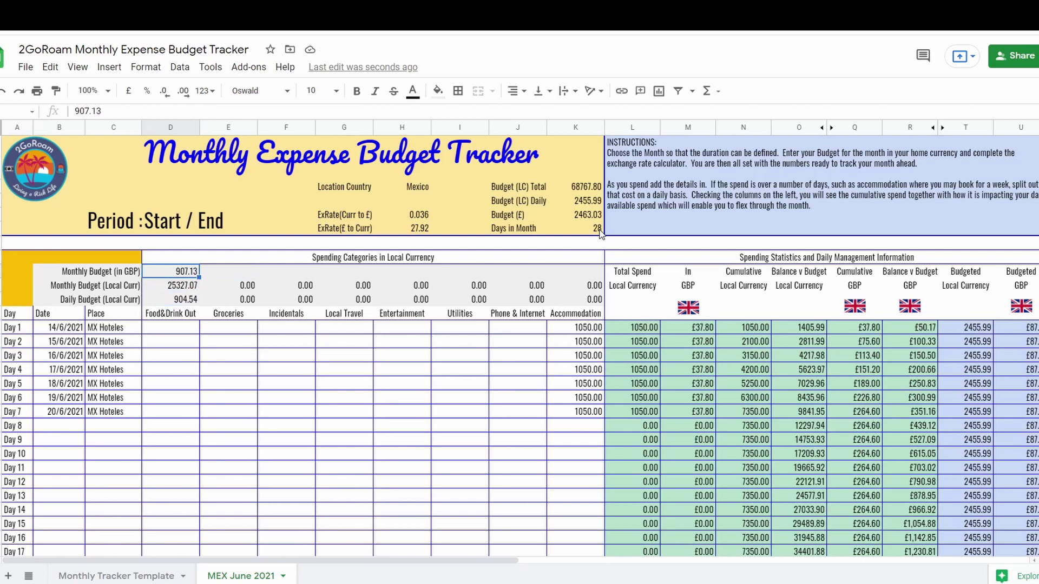
key(Down)
key(Down)
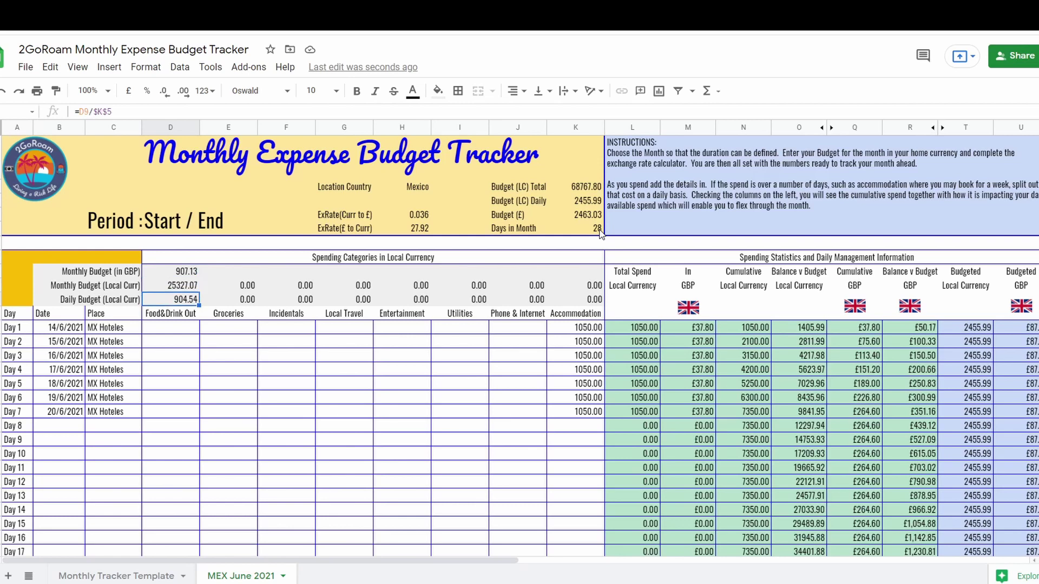
key(Up)
key(Up)
Step: Set the Monthly Budget (in GBP) to 227.10 for Groceries and 38.93 for Incidentals
key(Right)
text(227)
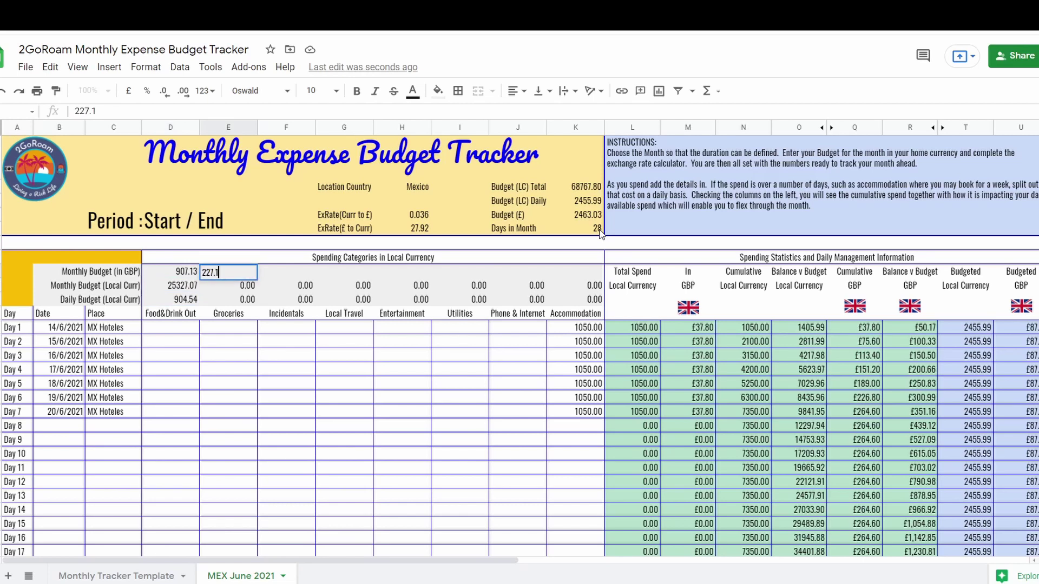
key(Tab)
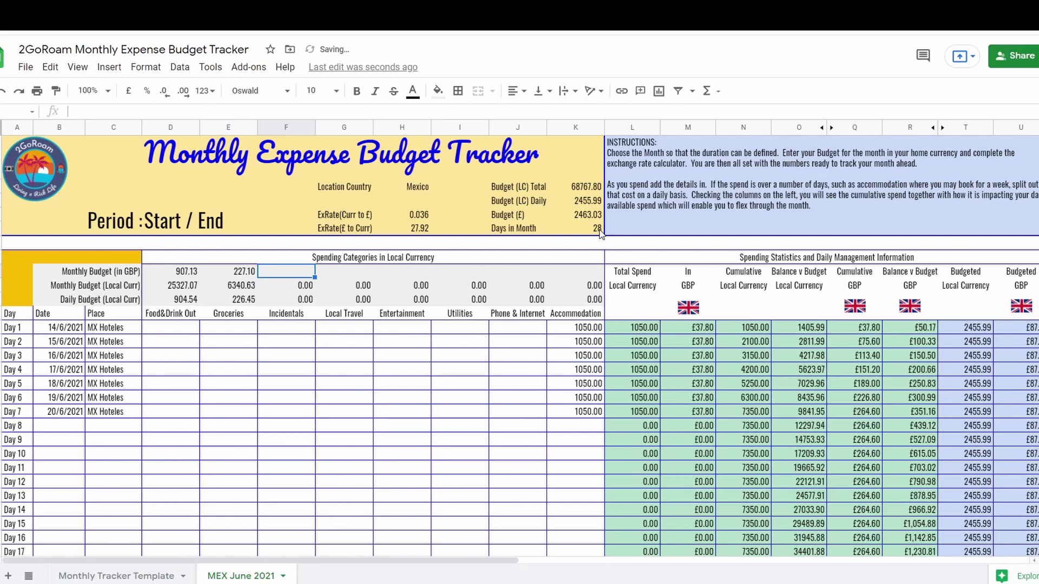
text(38)
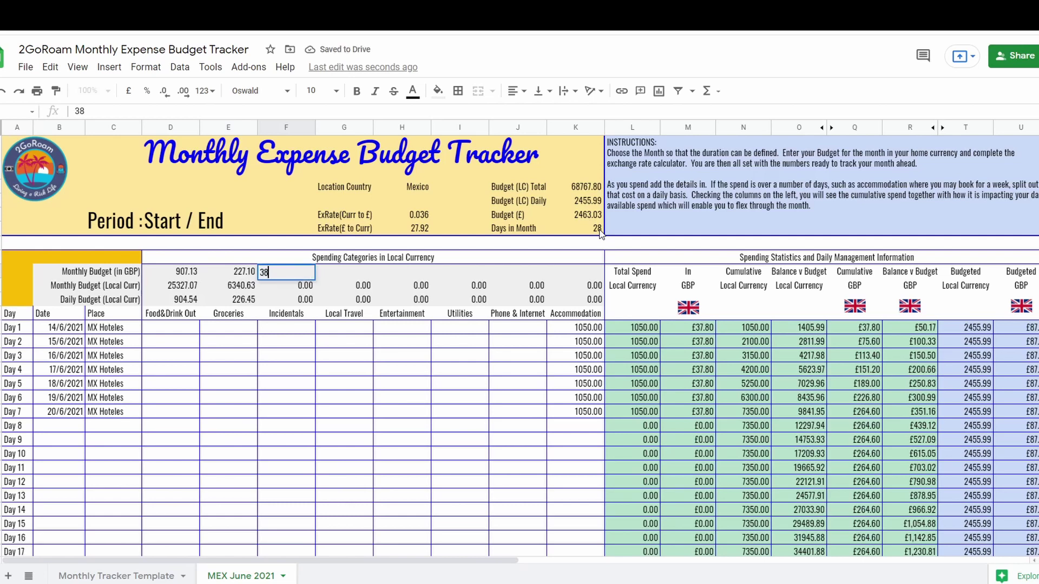
text(.93)
key(Tab)
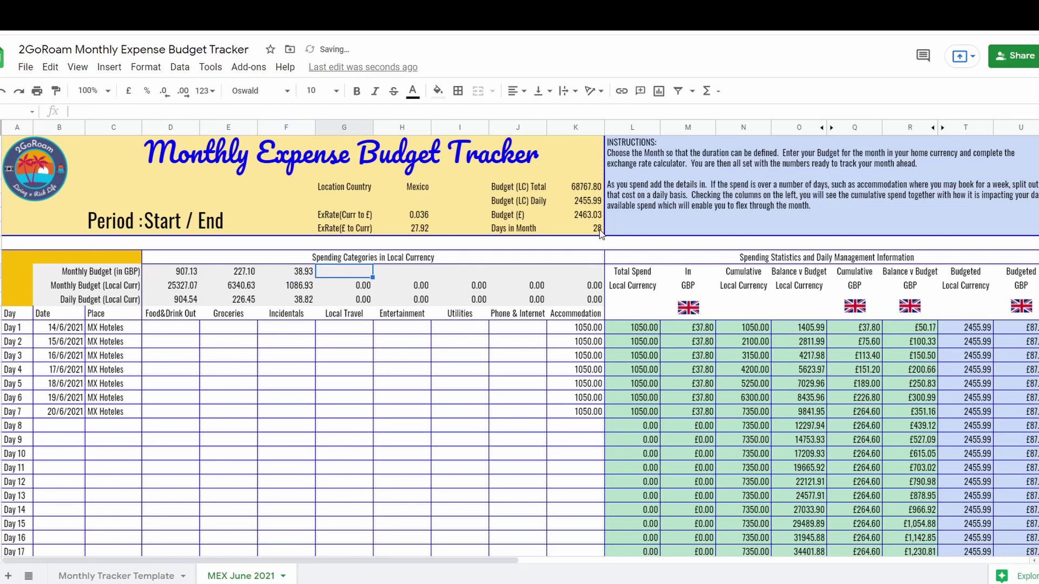
Step: Set the Monthly Budget (in GBP) to 28.93 for Local Travel and 215.16 for Entertainment
text(2)
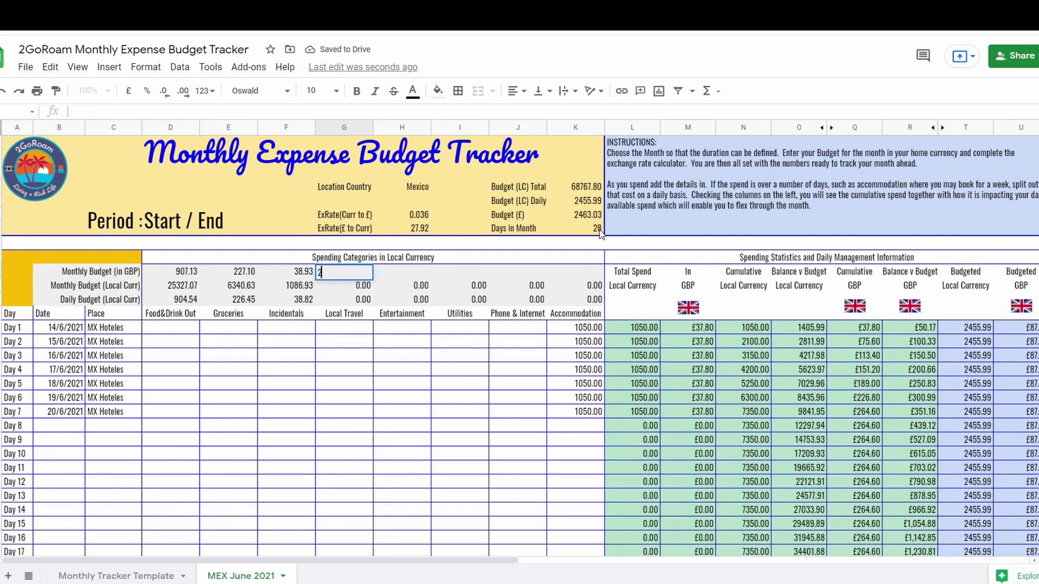
text(8.93)
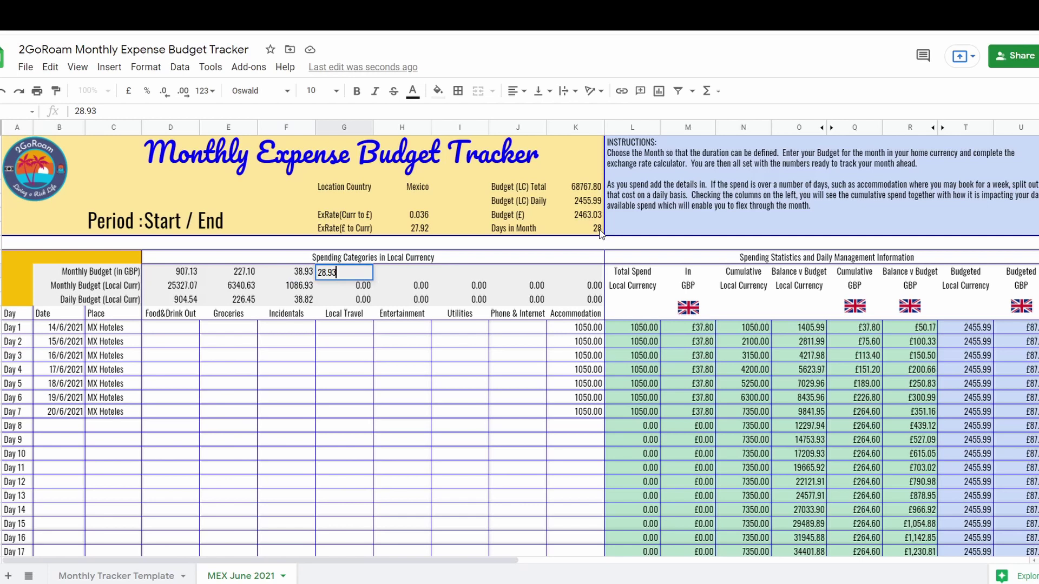
key(Tab)
text(215)
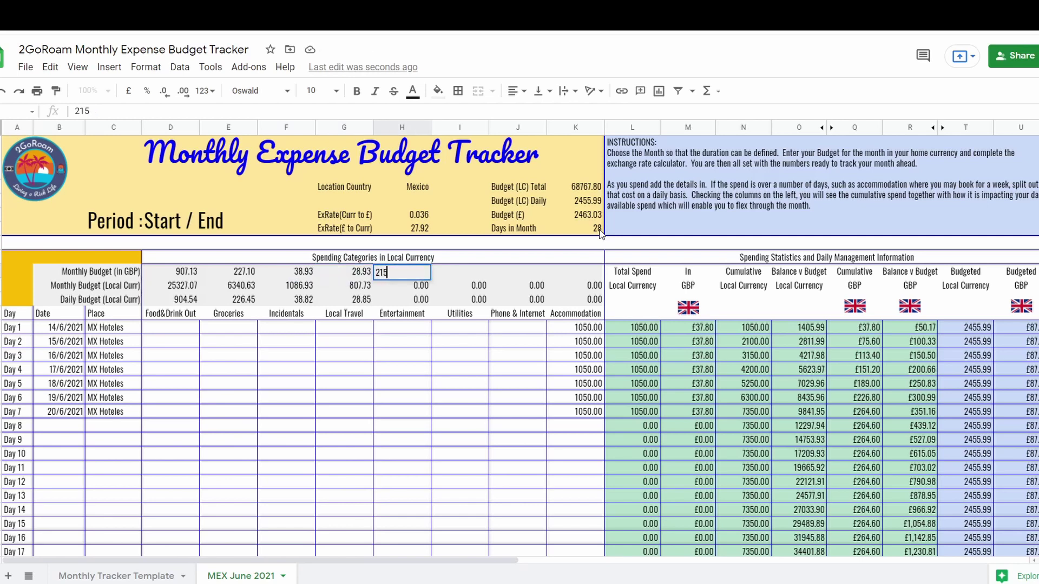
text(.16)
key(Tab)
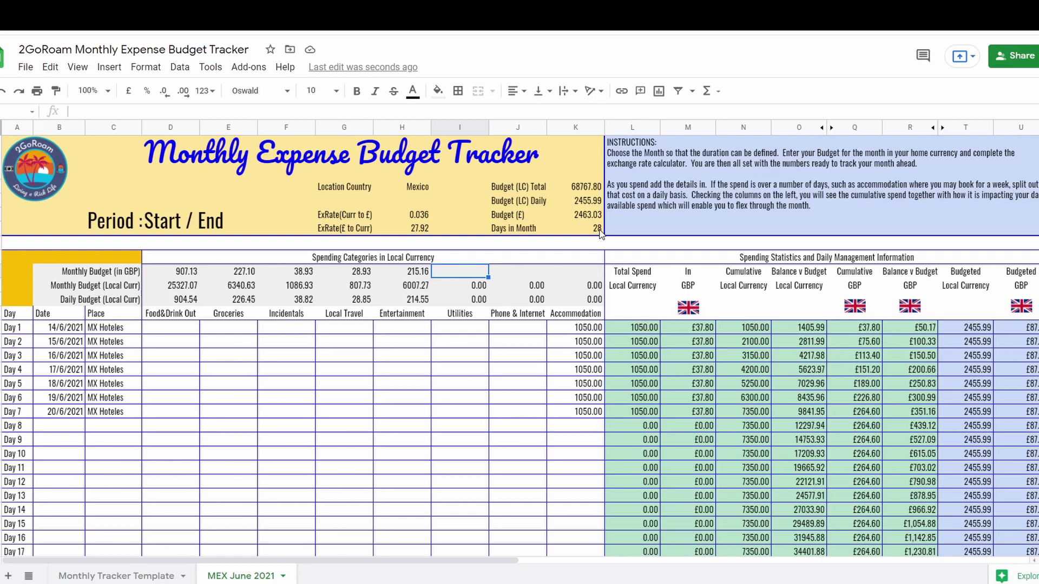
Step: Set the Monthly Budget (in GBP) to 0 for Utilities and 22 for Phone & Internet
text(0)
key(Tab)
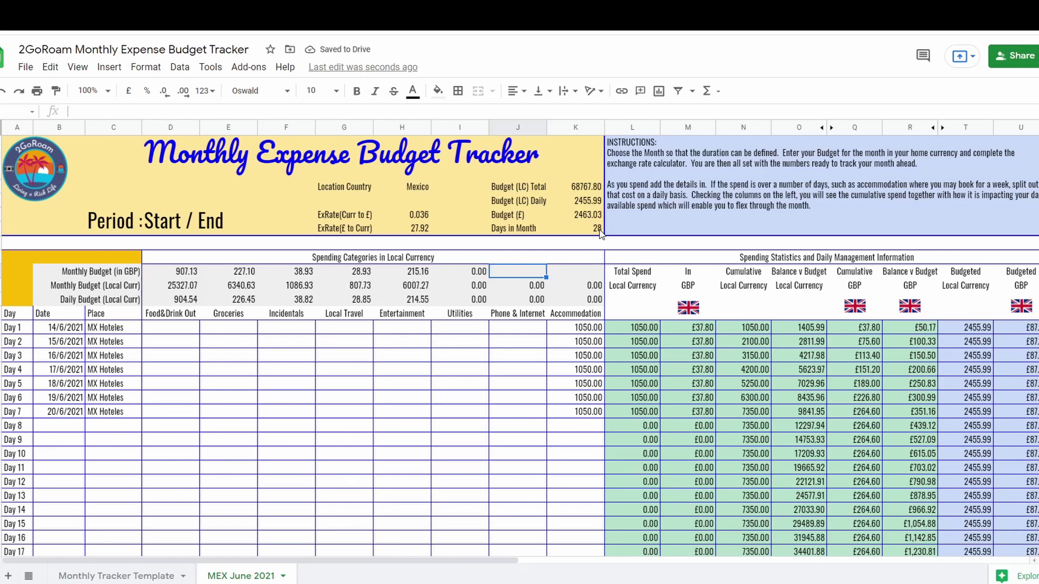
text(22)
key(Tab)
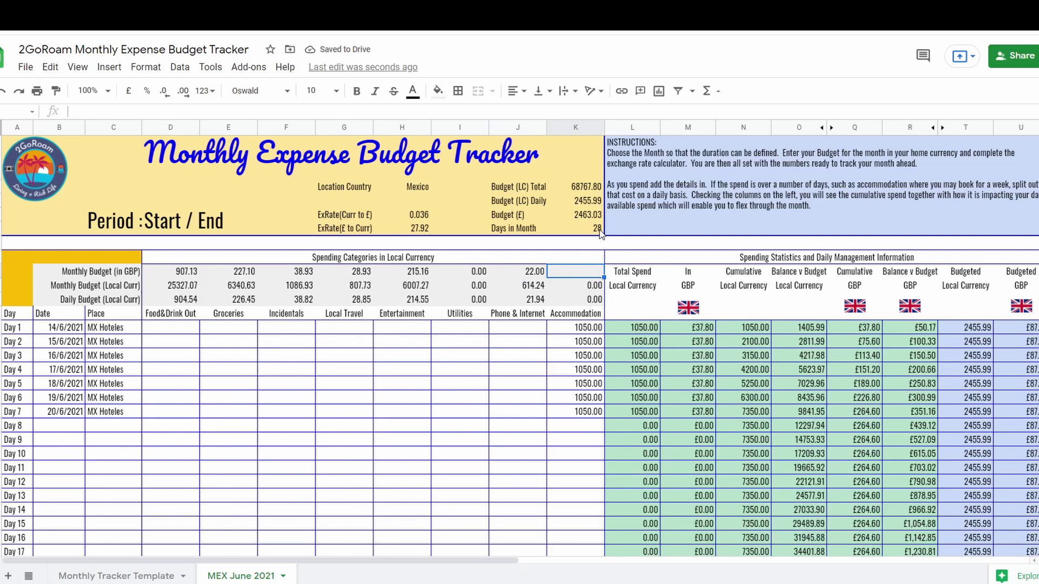
Step: Set the Accommodation category's Monthly Budget (in GBP) to 1023.78
text(102)
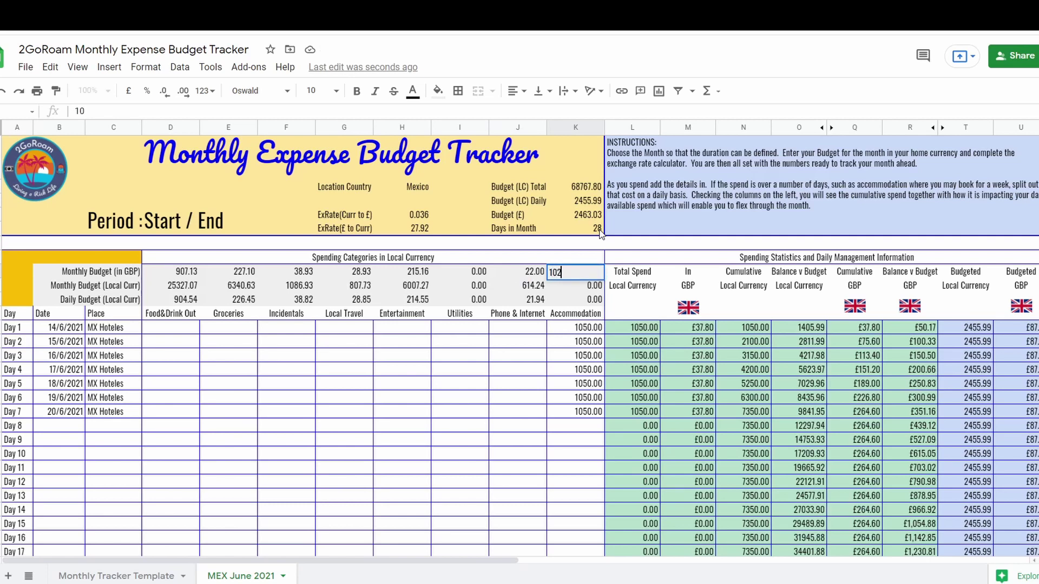
text(3.78)
key(Return)
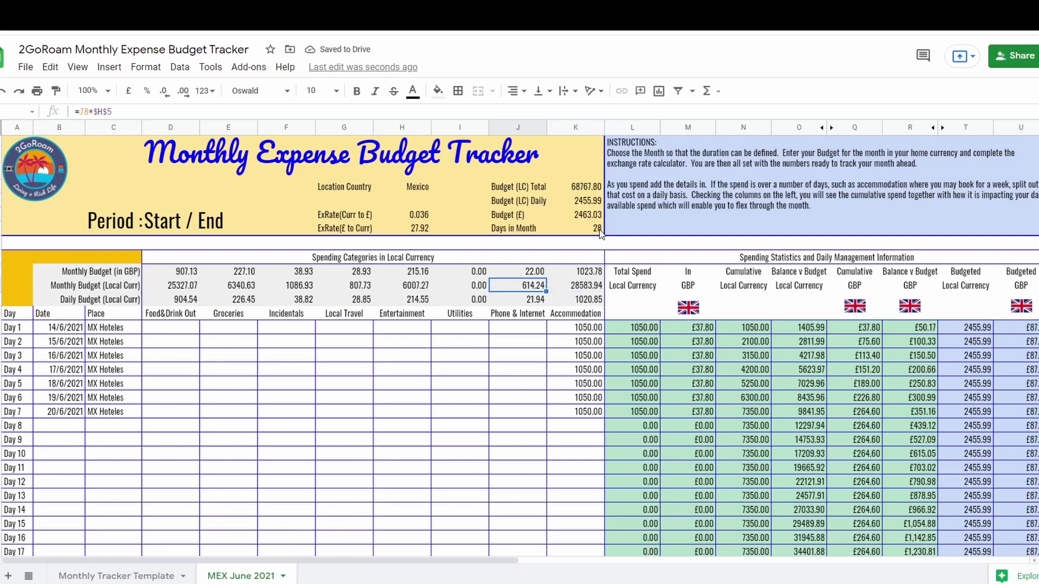
Step: Examine the daily local-currency budgets, the Day 1 accommodation entry and the Day 1 total spend formula
key(Down)
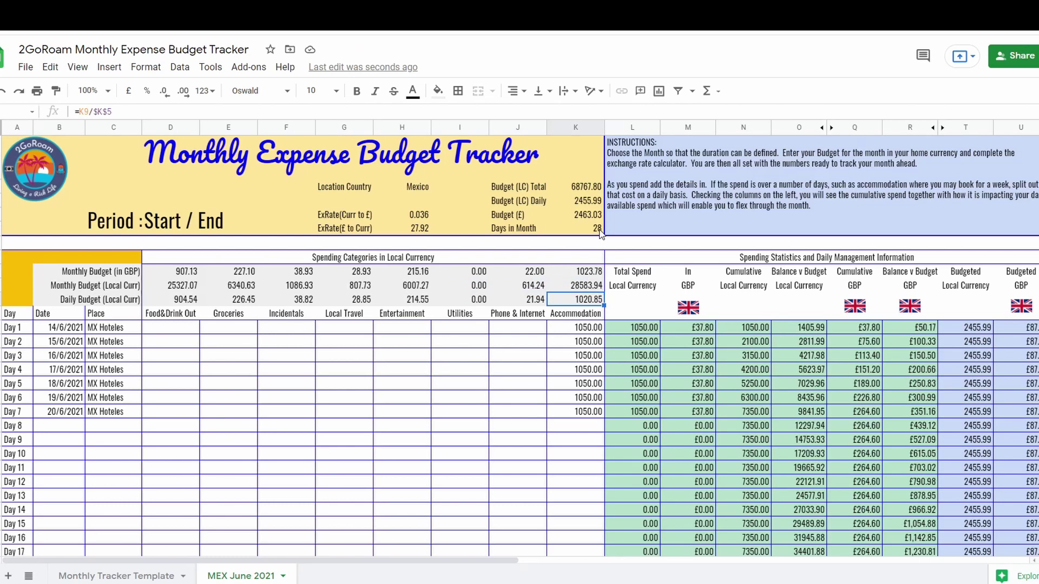
key(Down)
key(Down)
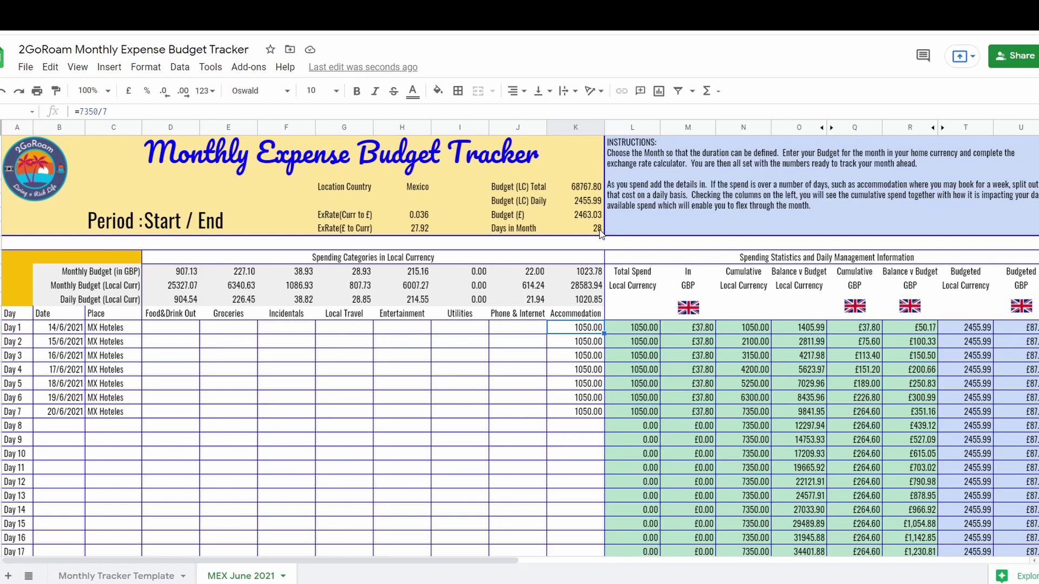
key(Right)
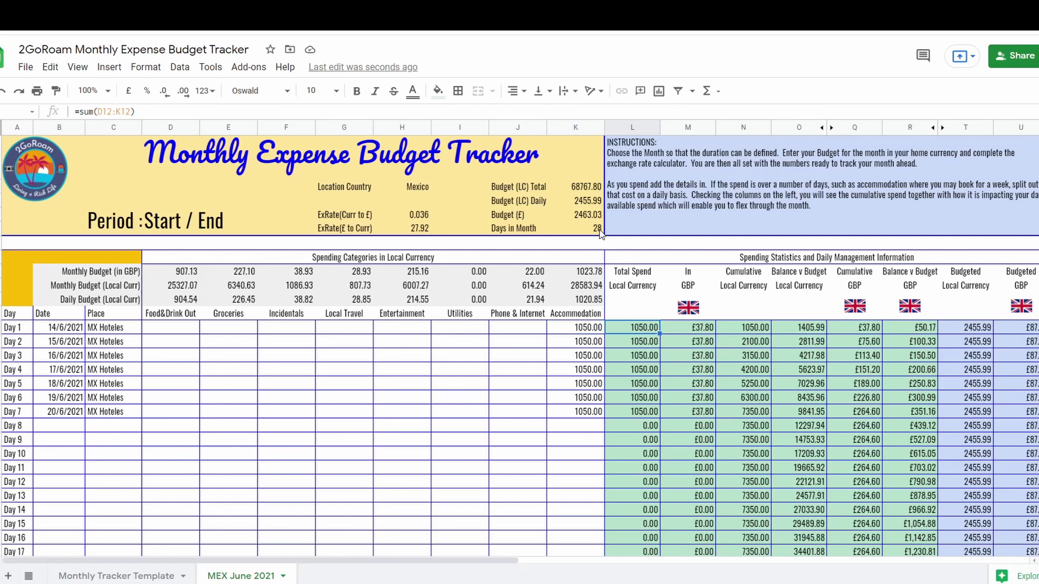
key(Right)
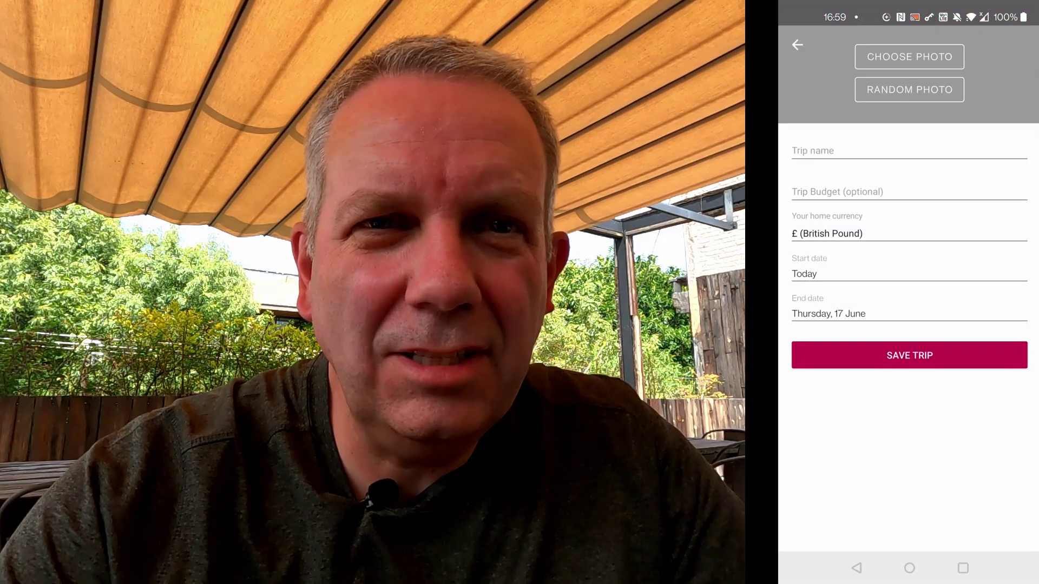
Step: In the phone's trip budget app, name the new trip Mexico City
click(909, 150)
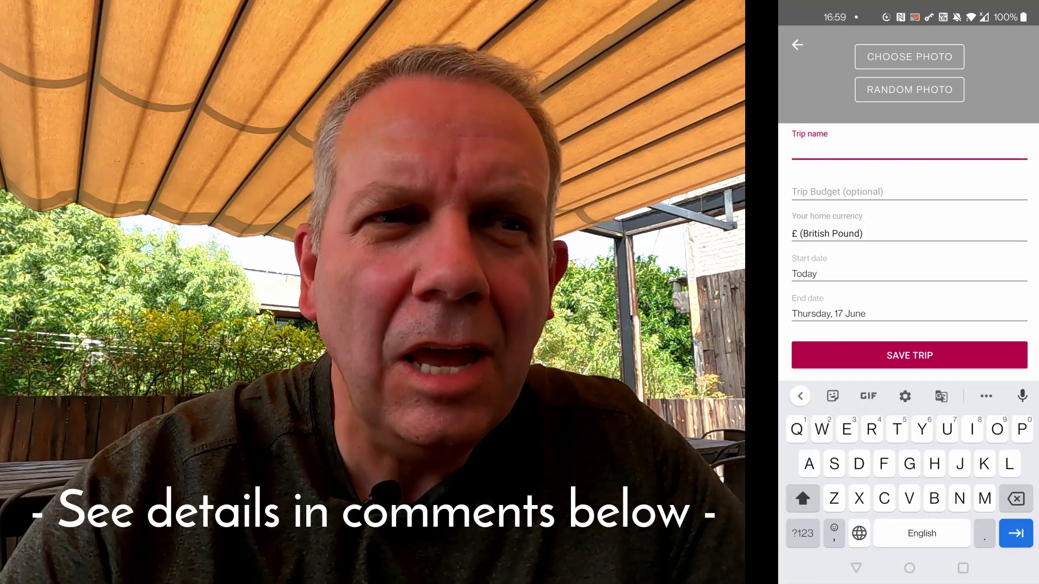
text(M)
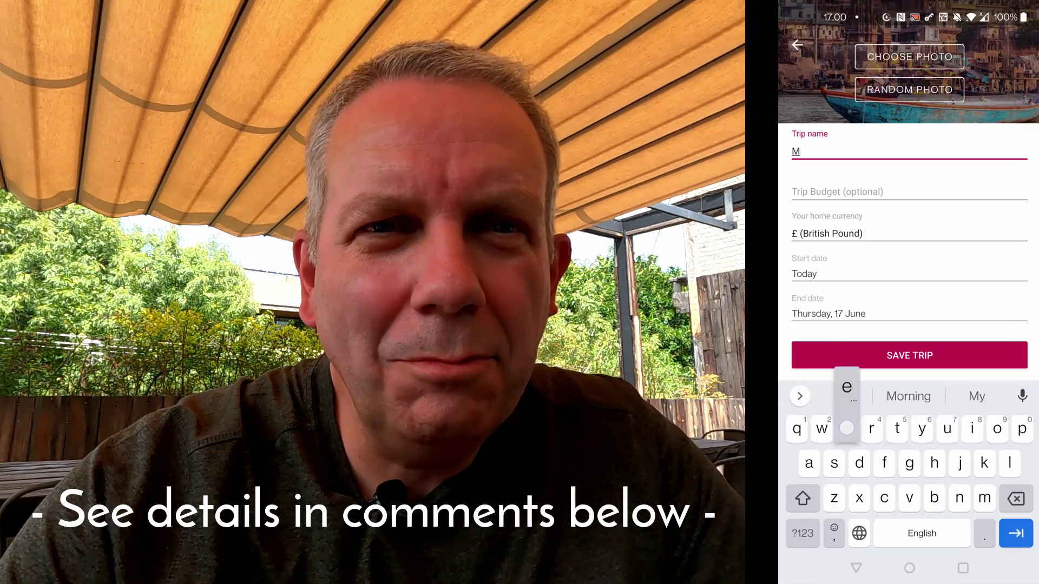
text(exico )
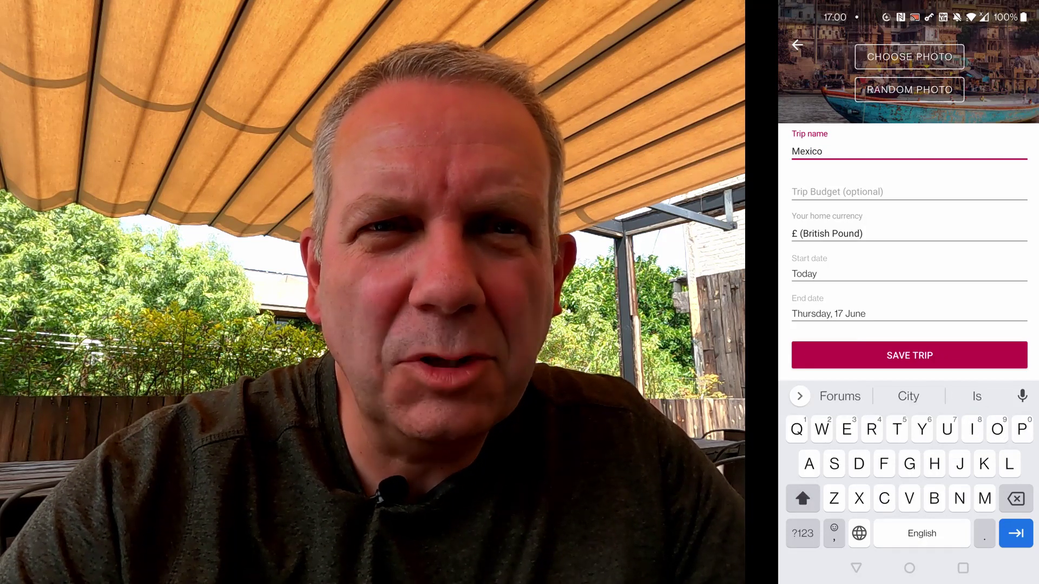
text(City)
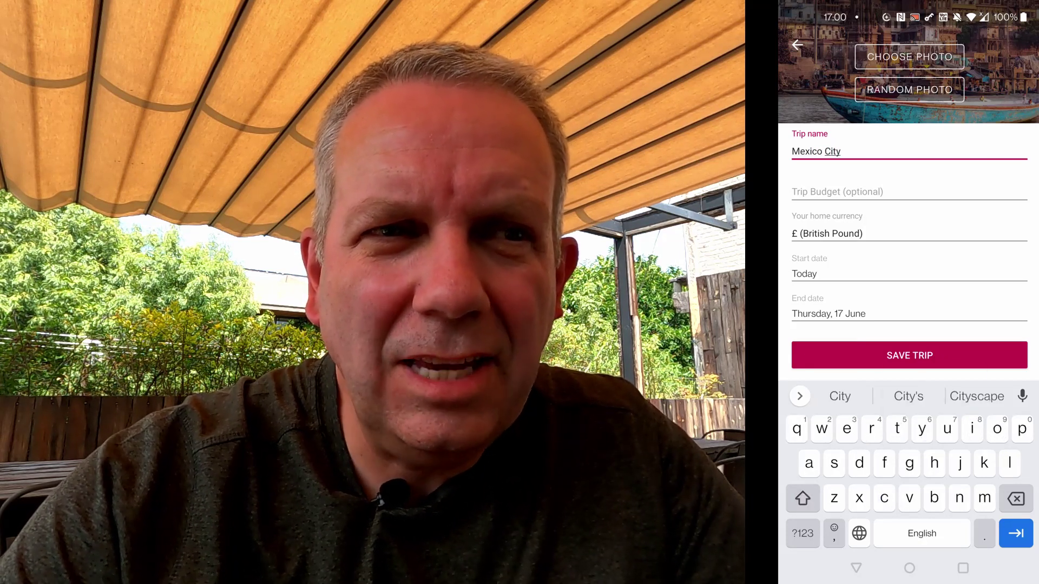
Step: Set the new trip's home currency to Mexican Peso (MX$)
click(907, 232)
scroll(909, 309, down, 15)
scroll(909, 308, down, 20)
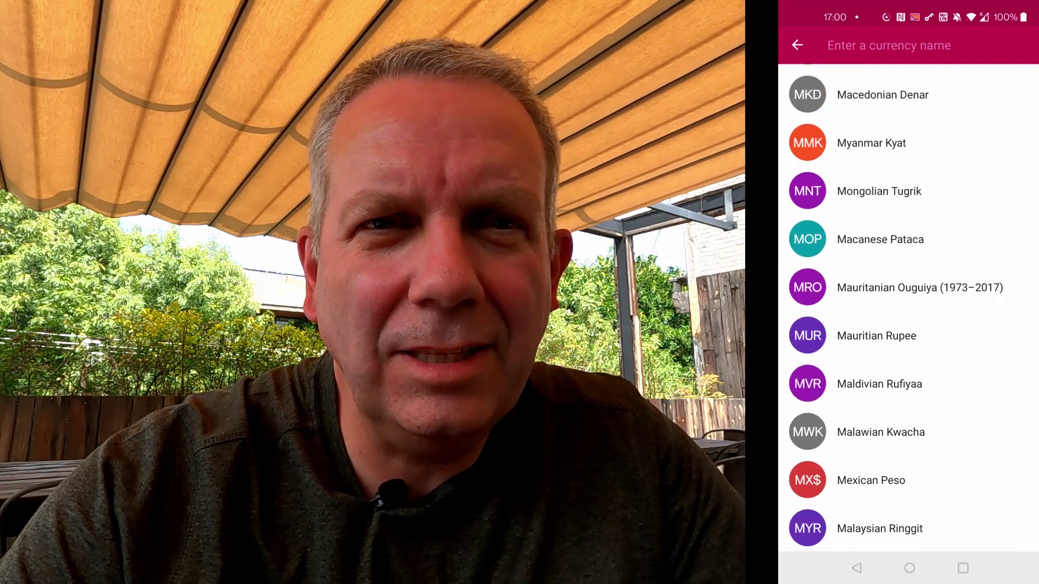
scroll(888, 399, down, 2)
click(871, 403)
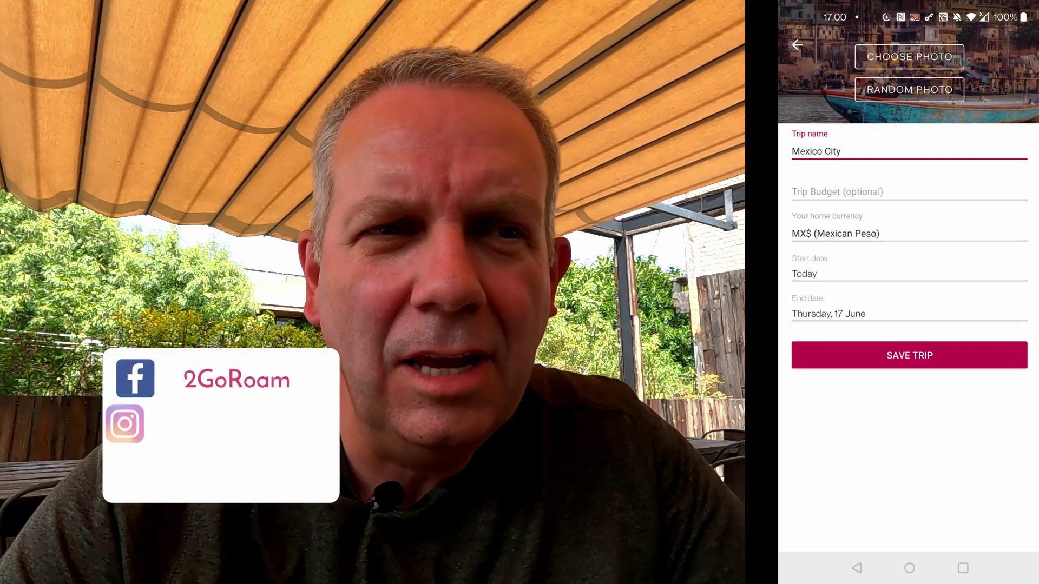
Step: Set the trip budget for Mexico City to 17191.95
click(909, 193)
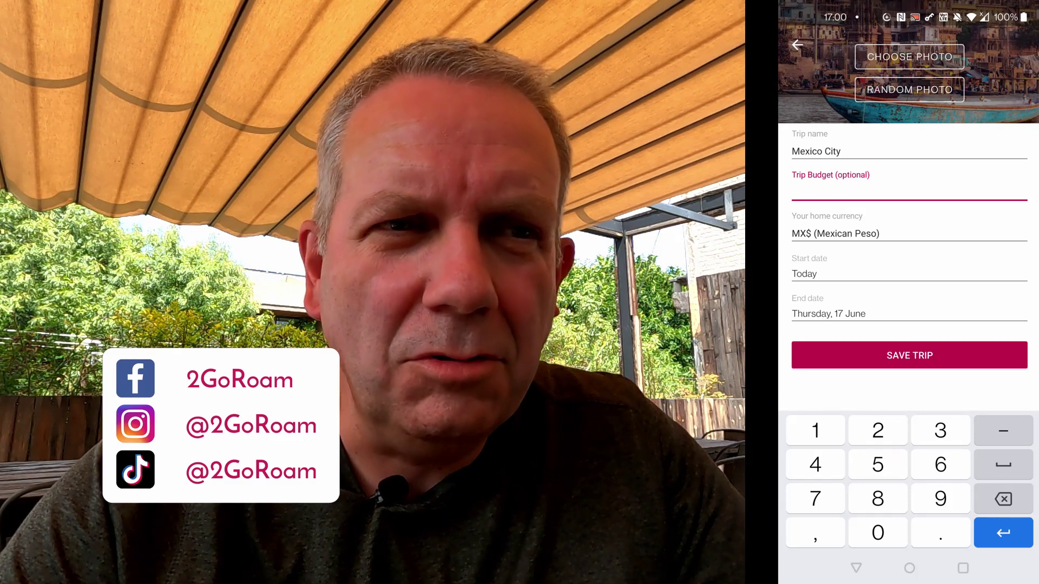
text(17)
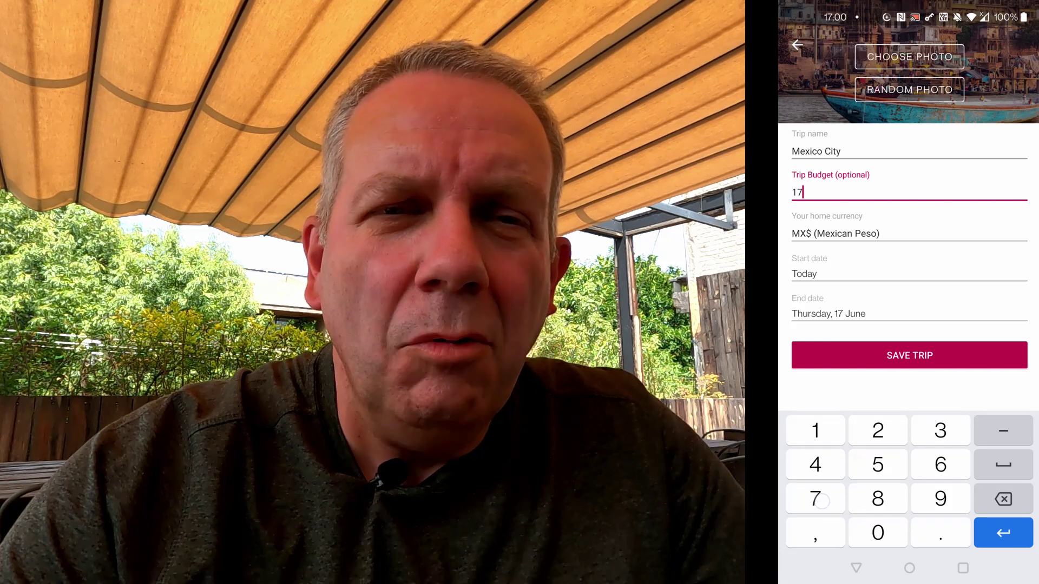
text(19)
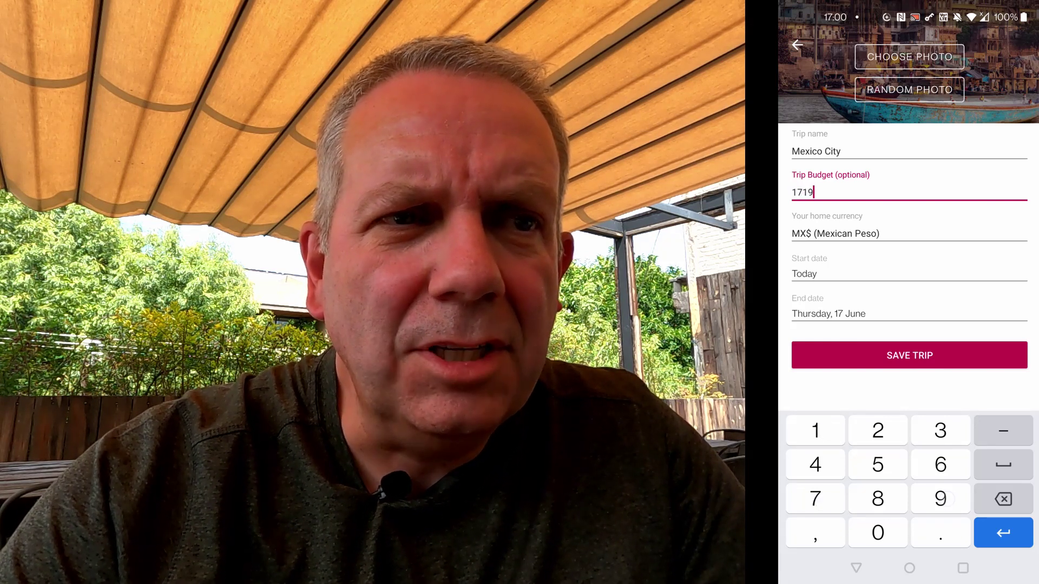
text(1.95)
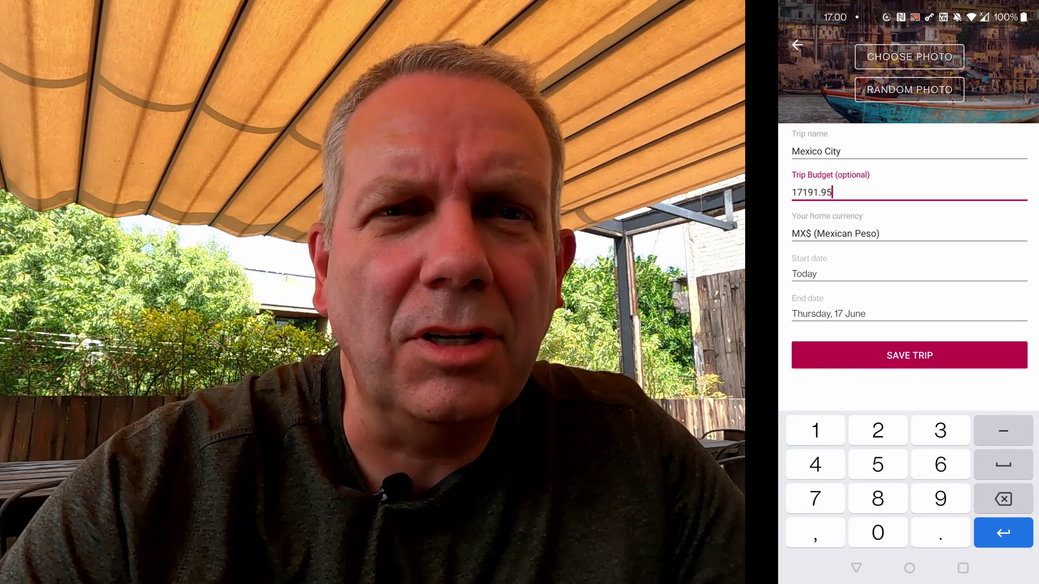
Step: Set the trip to run from Monday, 14 June to Monday, 21 June 2021 and save it
click(845, 274)
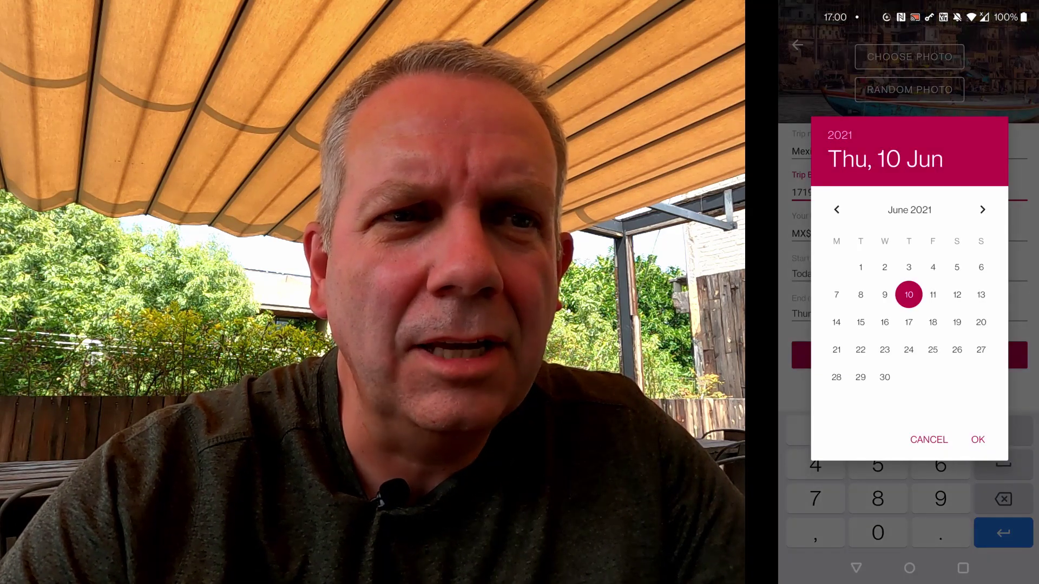
click(837, 322)
click(978, 439)
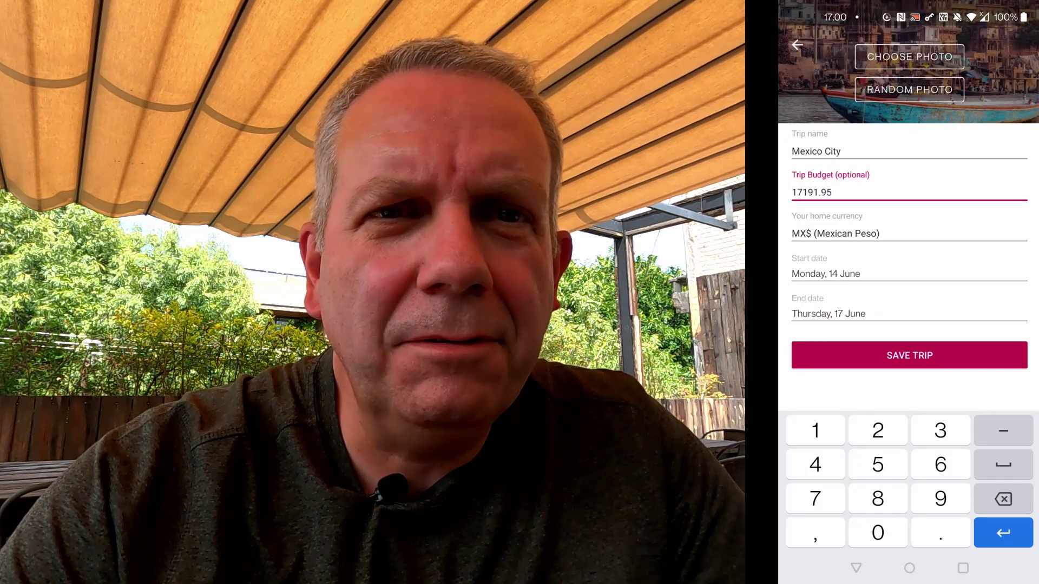
click(853, 311)
click(836, 349)
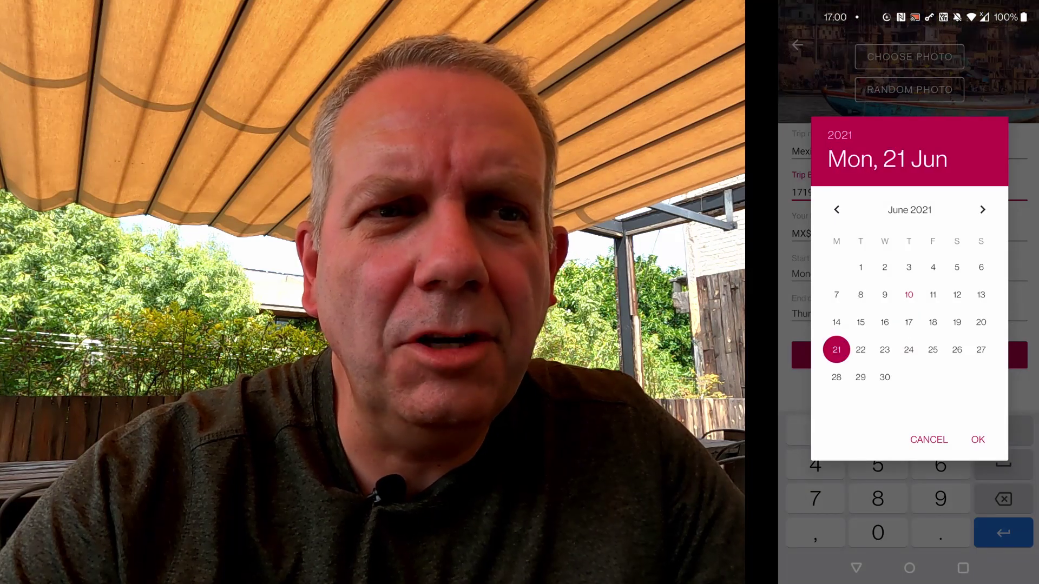
click(978, 440)
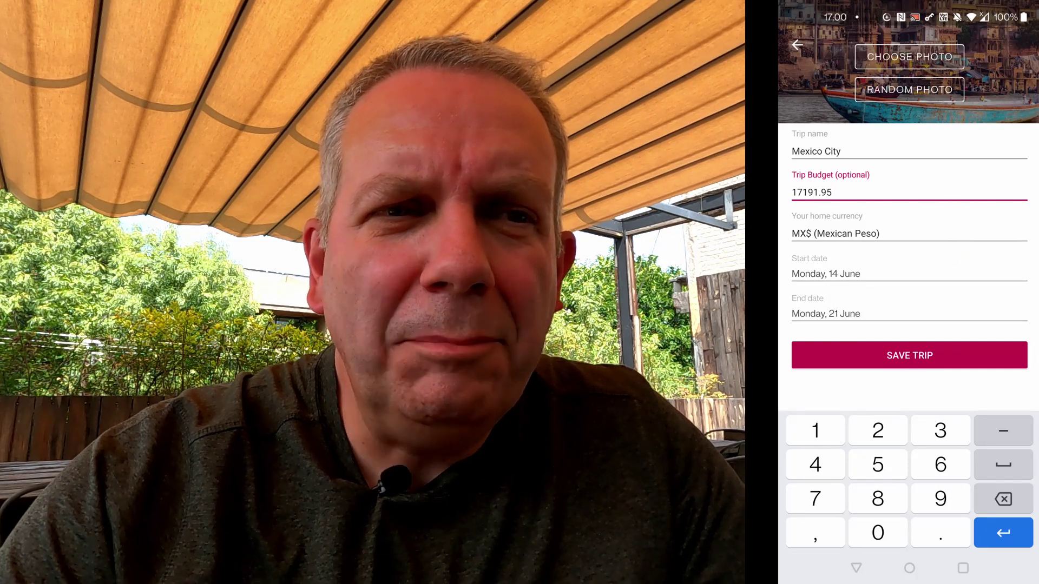
click(926, 358)
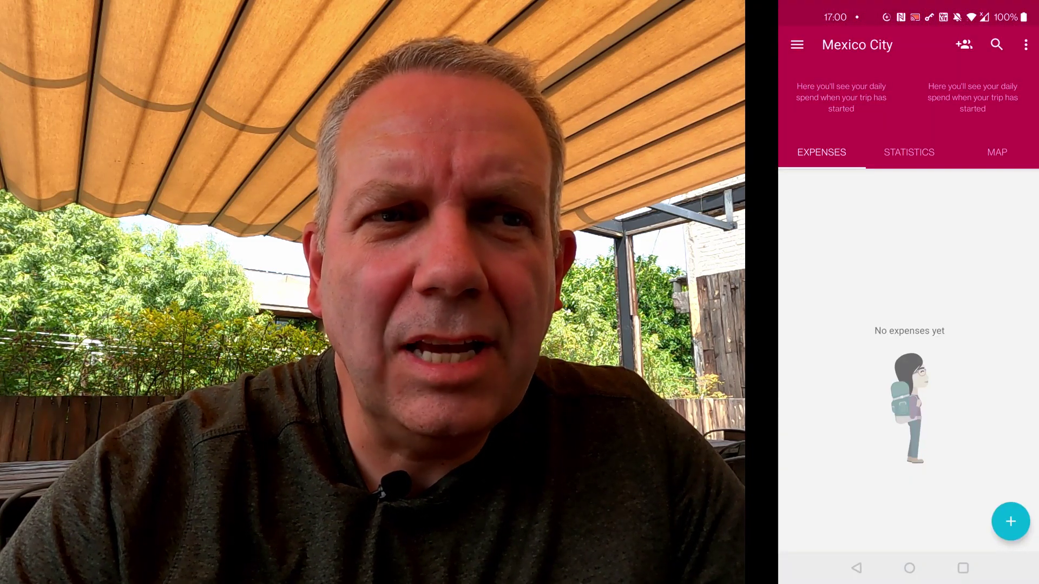
Step: Add a new expense in the accommodation category and set its amount to 7350 MXN
click(1010, 521)
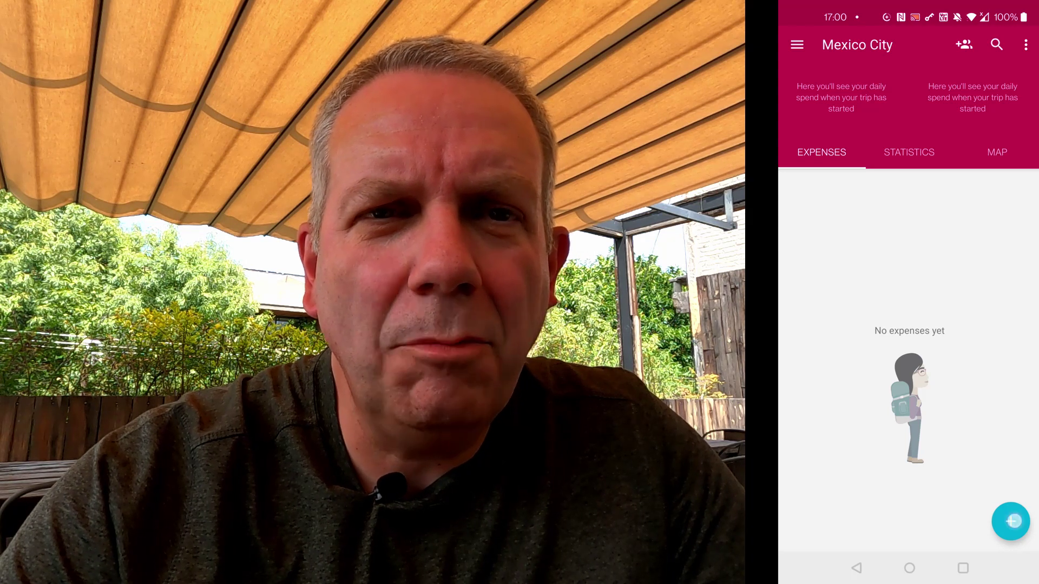
click(907, 111)
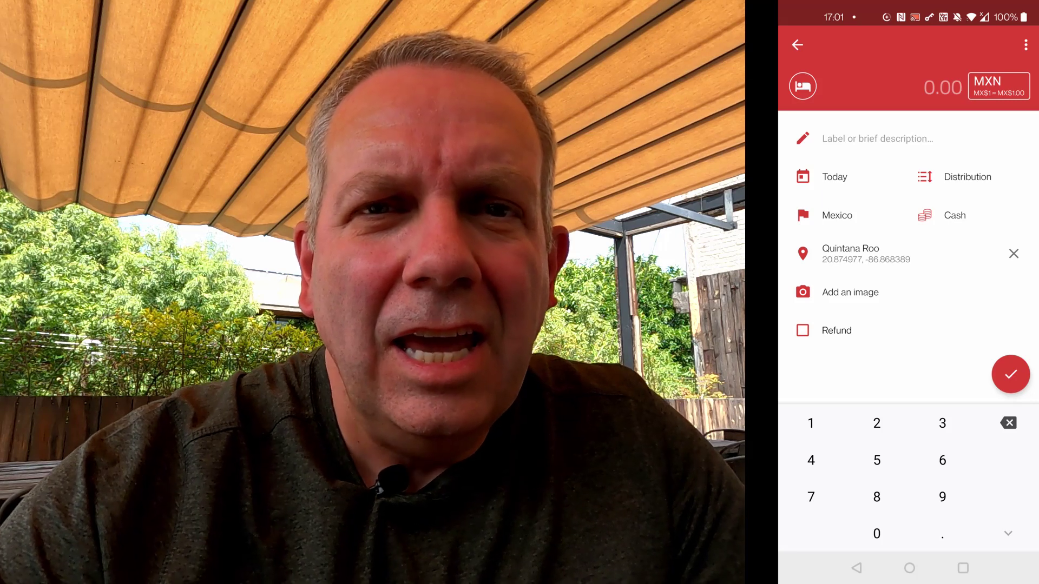
click(810, 497)
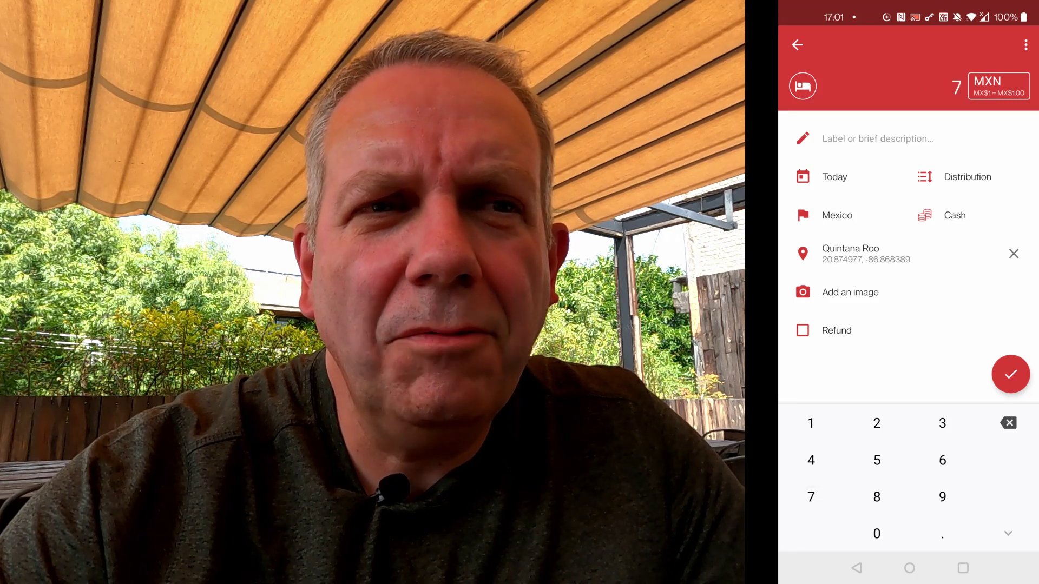
click(943, 423)
click(877, 460)
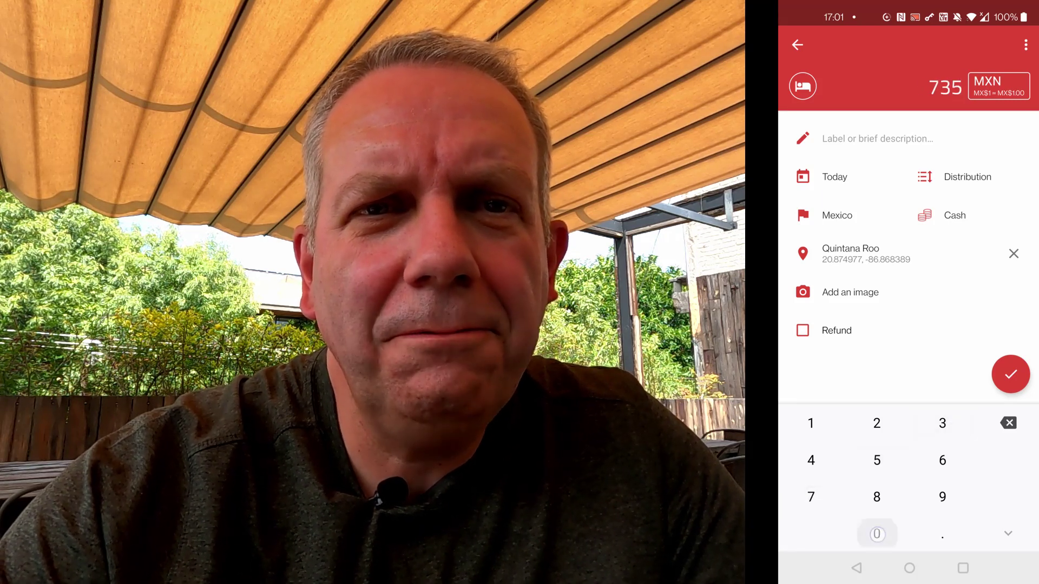
click(877, 533)
Step: Begin the accommodation expense's description with a capital H
click(877, 138)
click(803, 499)
click(802, 499)
click(941, 462)
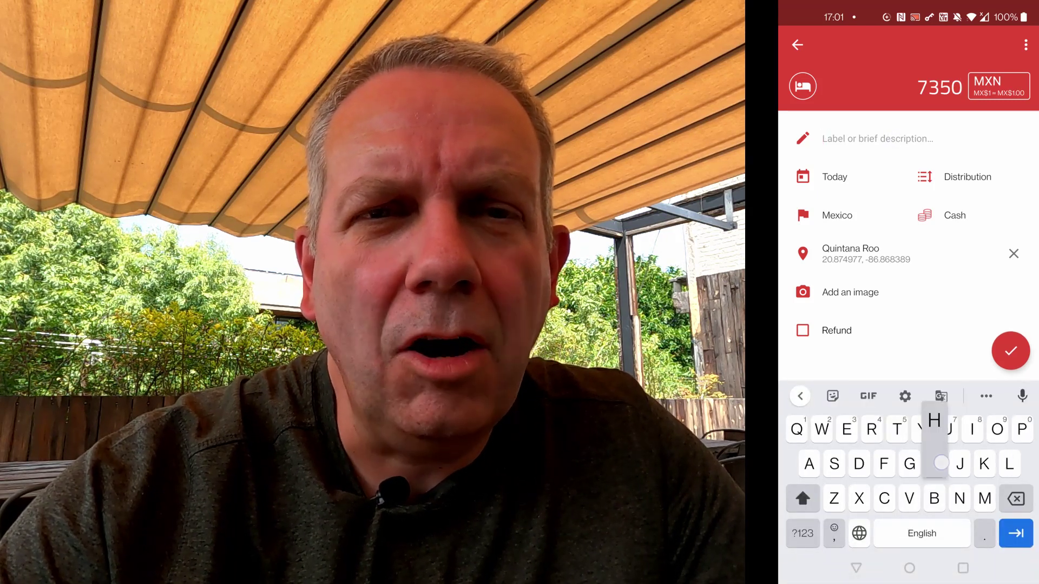